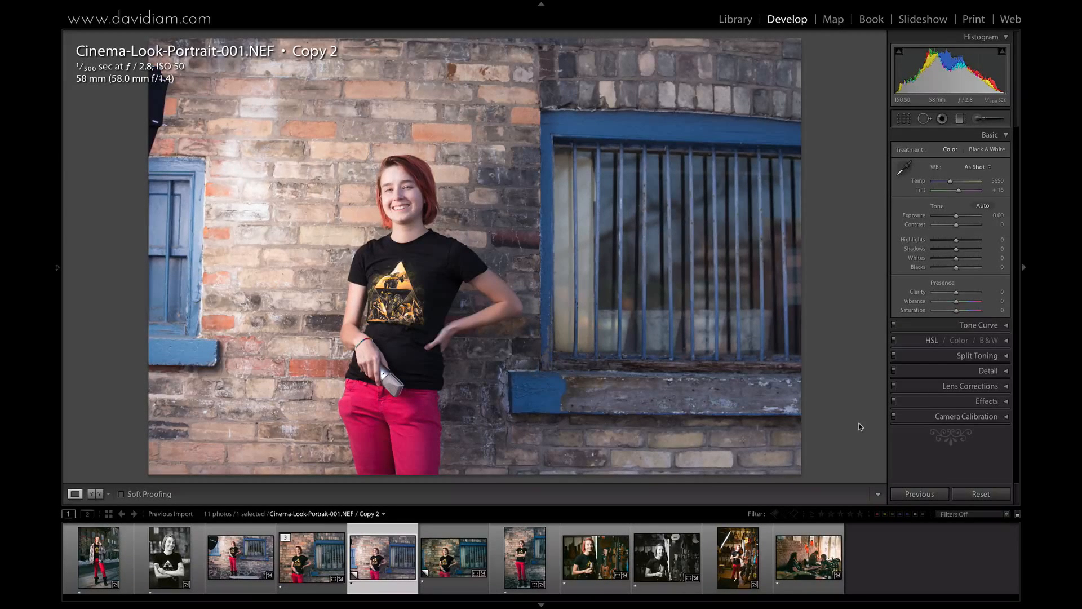
key(ctrl+z)
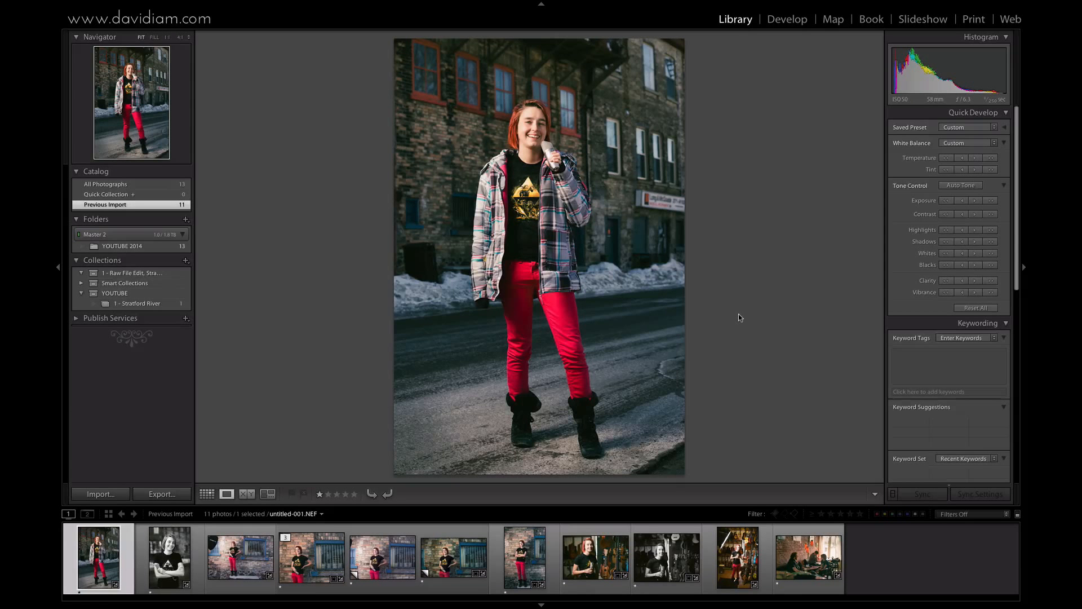
Step: Look through the imported photos one by one, from the street portrait to the café scene
key(Right)
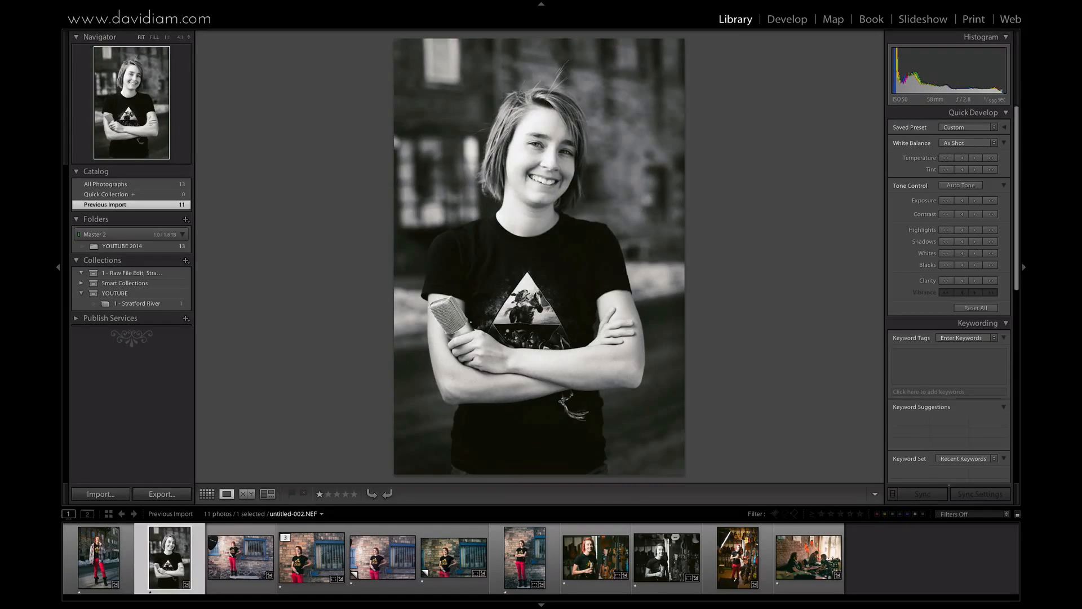
key(Right)
key(Right)
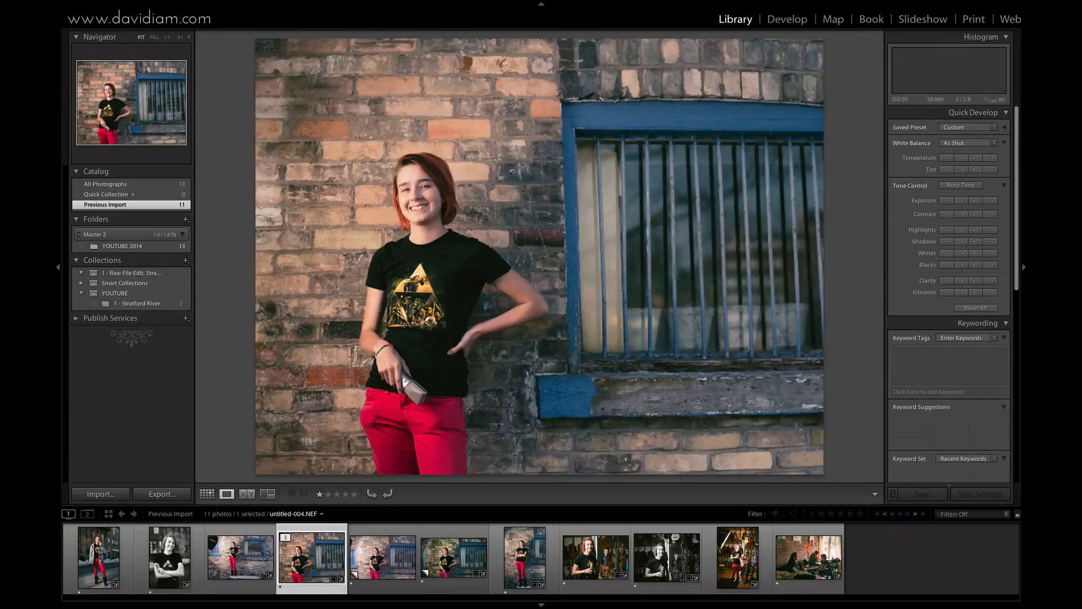
key(Right)
key(Right)
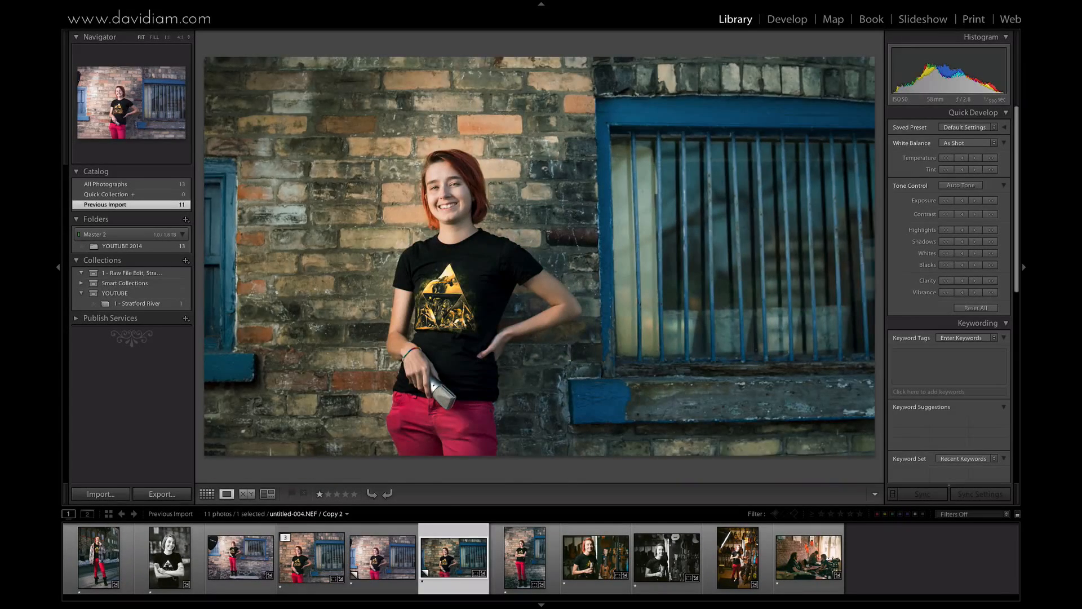
key(Right)
key(Right)
key(Right)
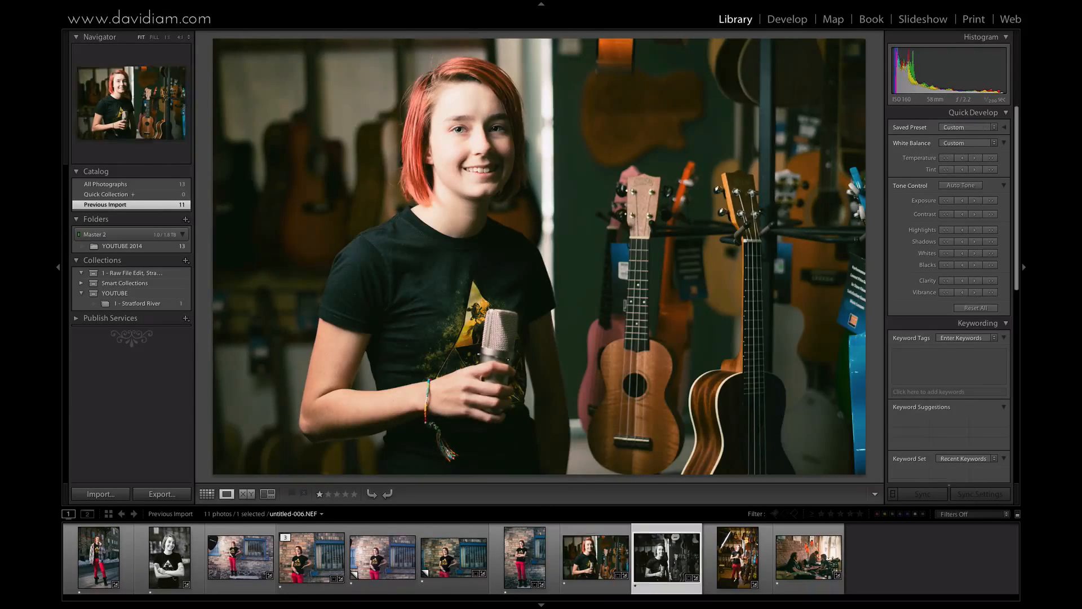
key(Right)
key(Right)
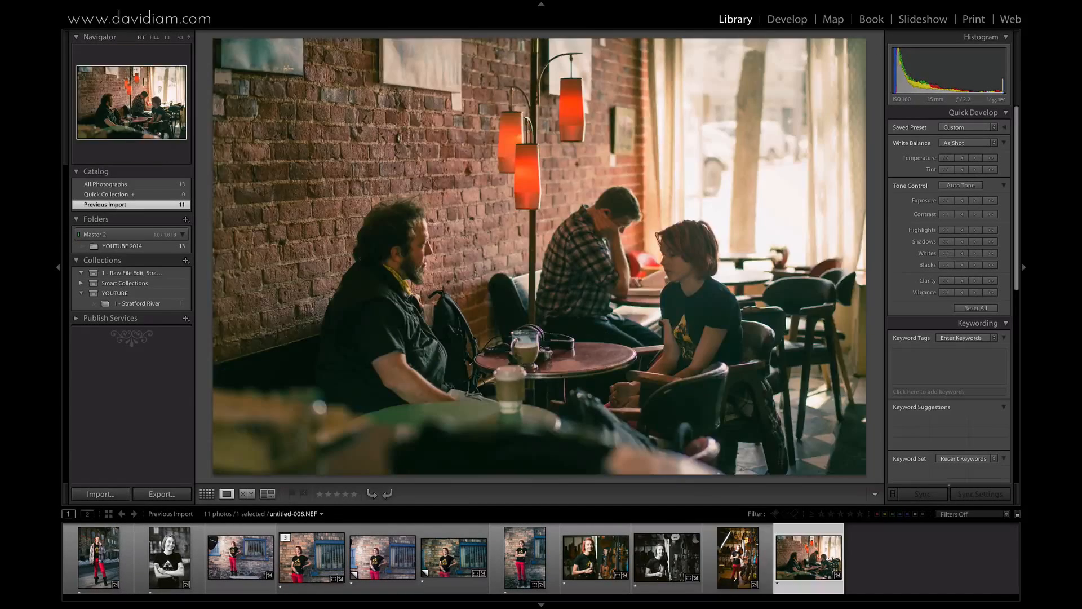
Step: Go back through the photos to the unedited copy of the portrait against the brick wall with blue windows
key(Left)
key(Left)
key(Left)
key(Left)
key(Left)
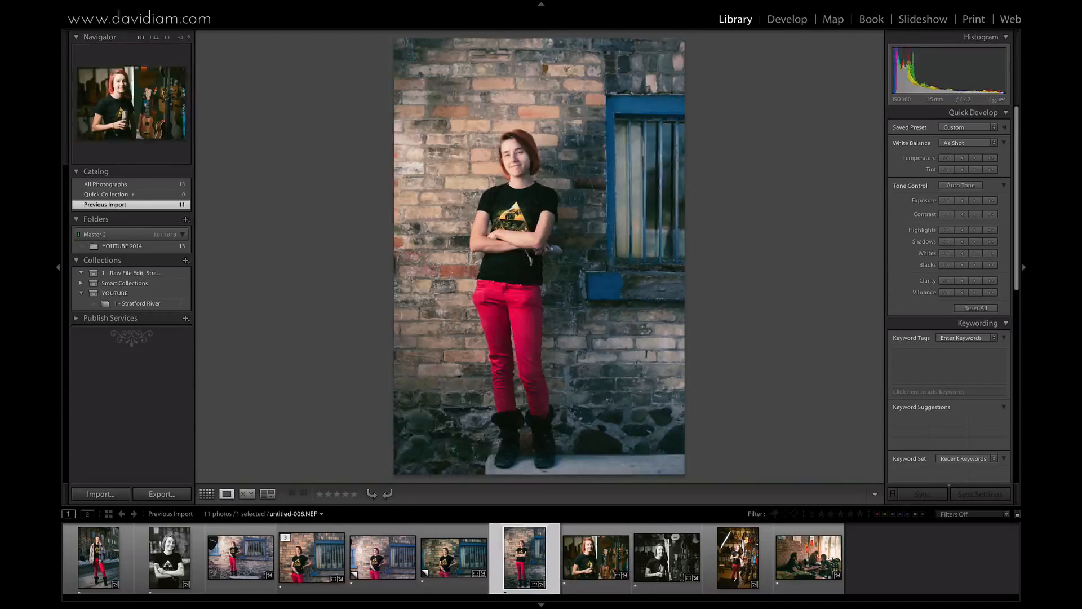
key(Left)
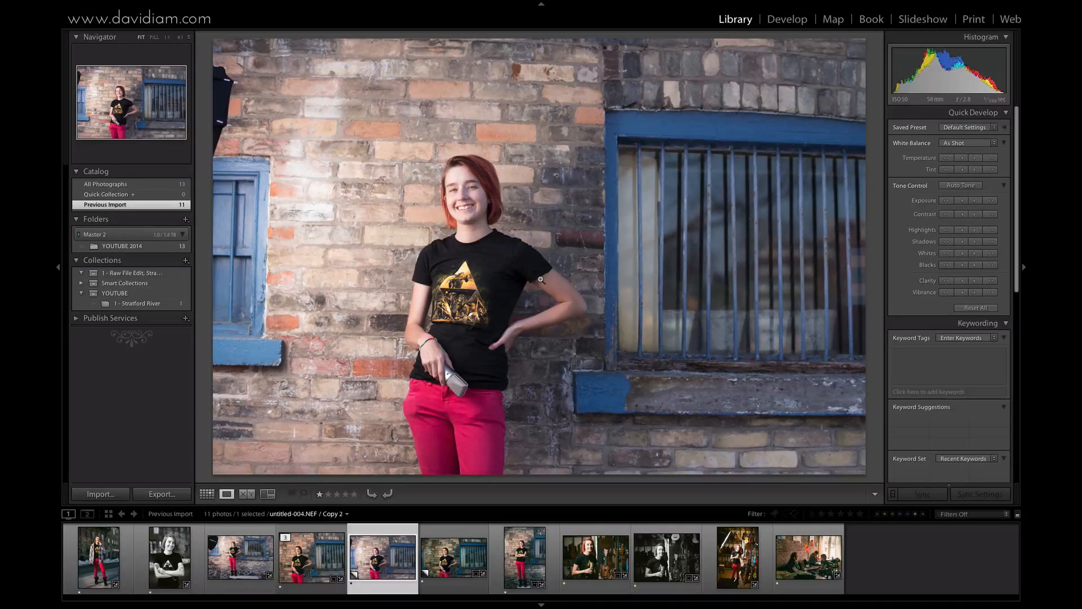
Step: Straighten the photo to an angle of -1.37 and crop away its top, bottom and left edges
key(r)
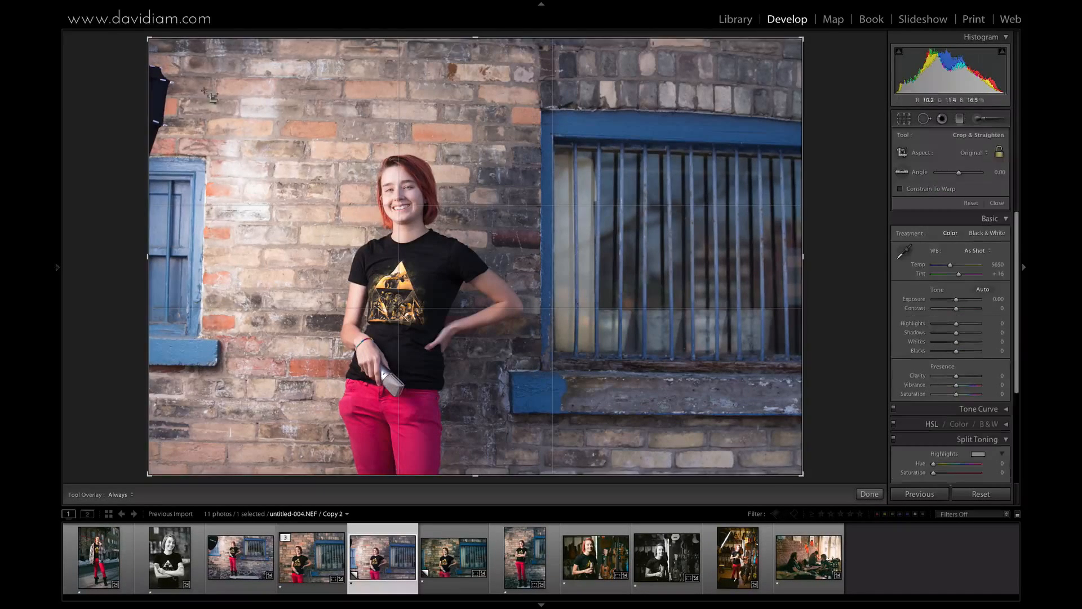
drag(817, 229, 814, 218)
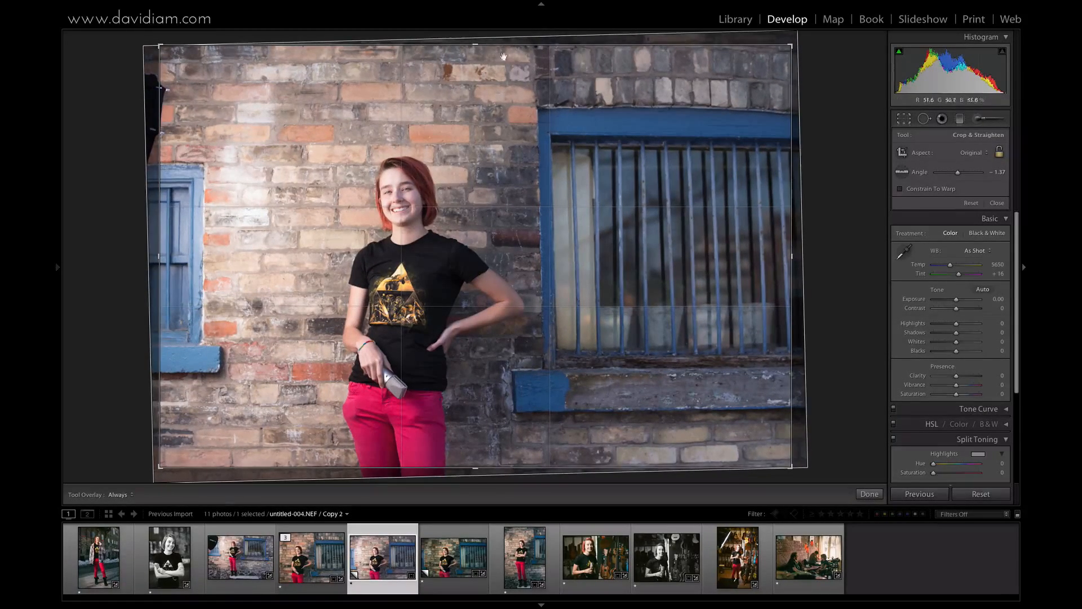
drag(475, 45, 474, 63)
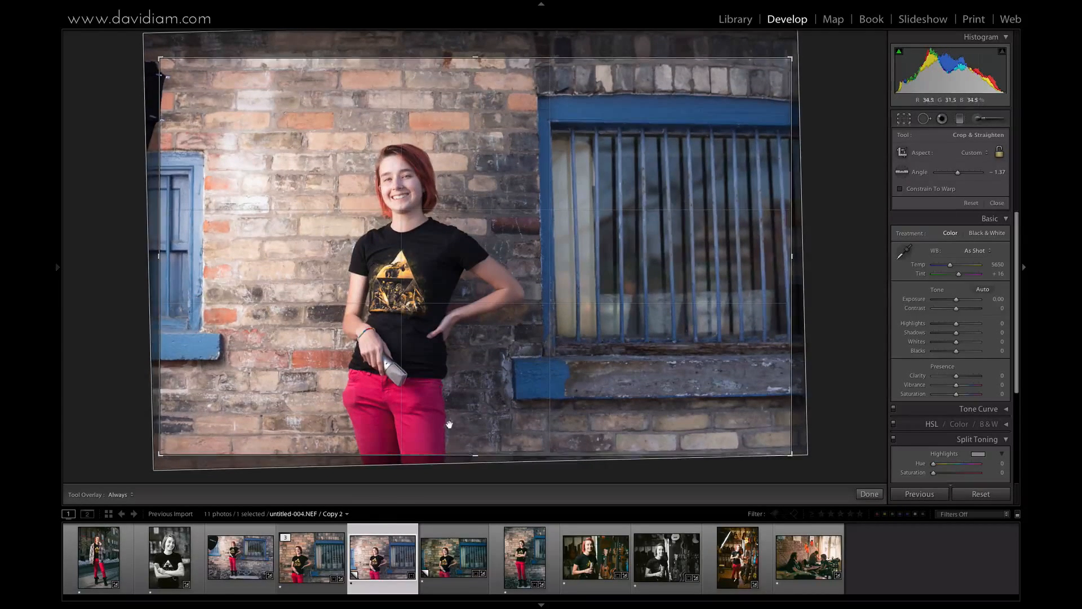
drag(472, 456, 472, 439)
mouse_move(159, 255)
mouse_down()
mouse_move(188, 255)
mouse_move(153, 255)
mouse_move(163, 254)
mouse_up()
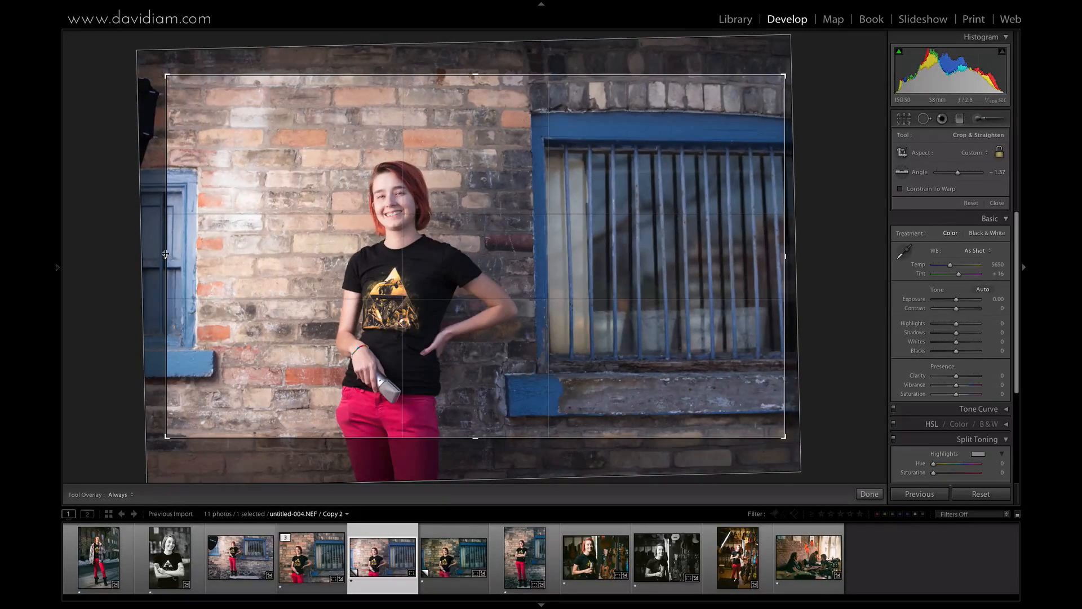
key(Return)
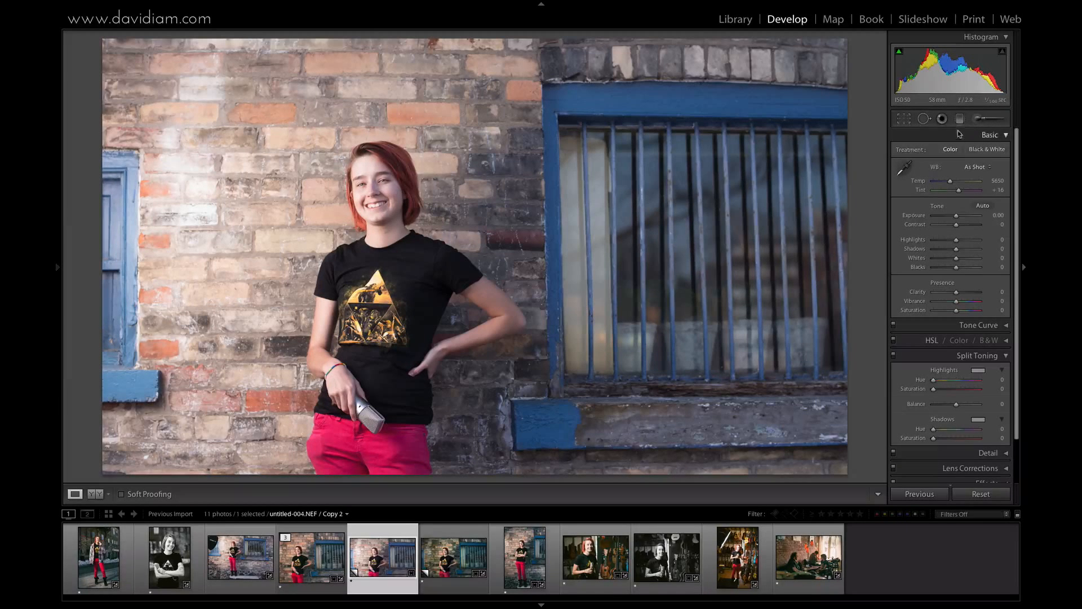
Step: Collapse the Split Toning settings, then compare the Daylight, Cloudy and Shade white balance presets and settle on Cloudy
click(984, 356)
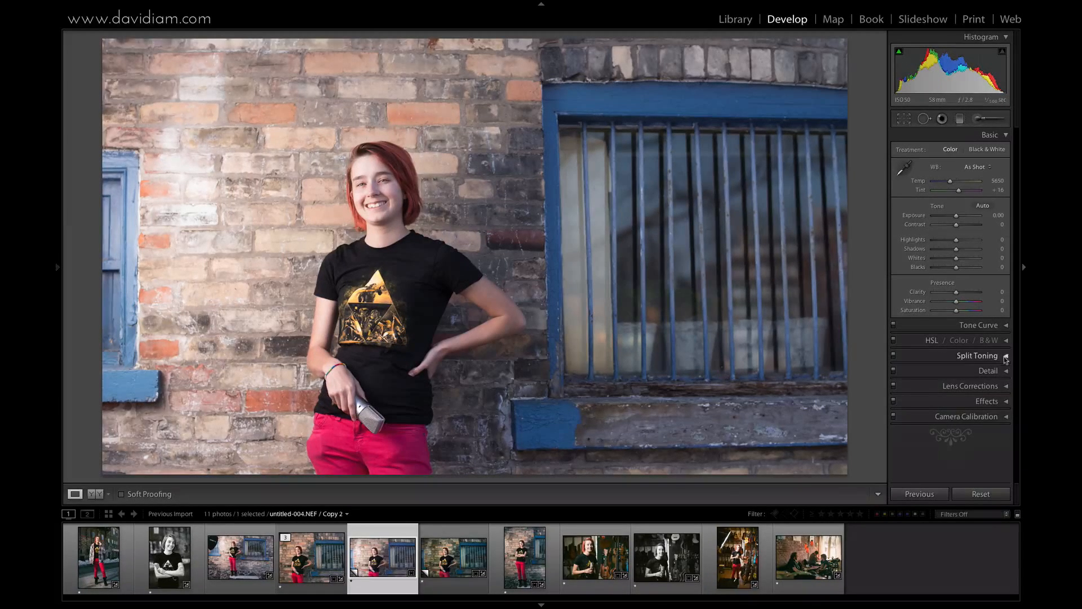
click(974, 166)
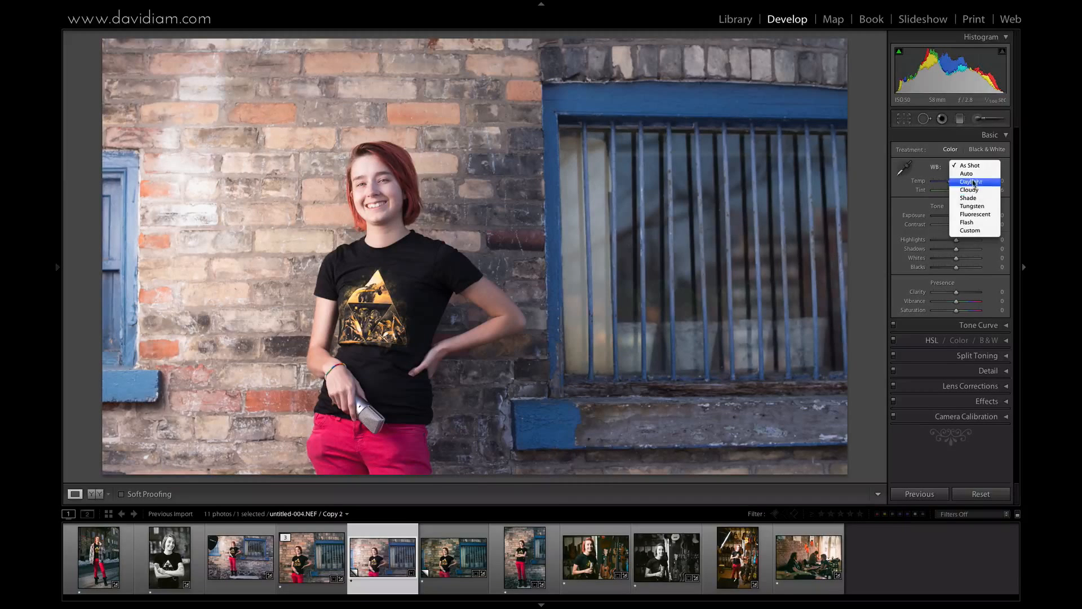
click(972, 182)
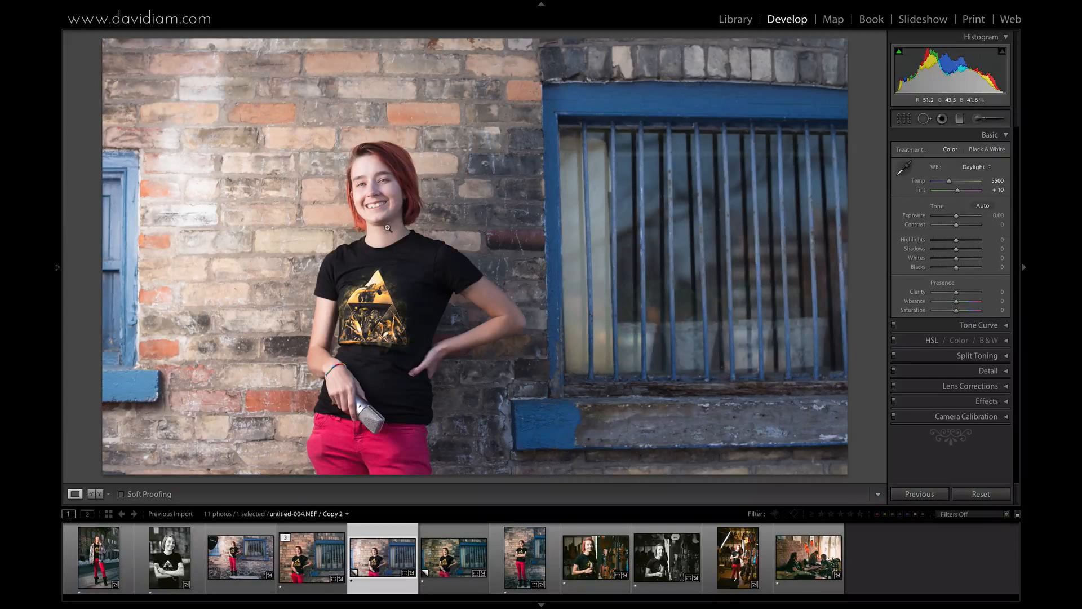
click(974, 167)
click(967, 174)
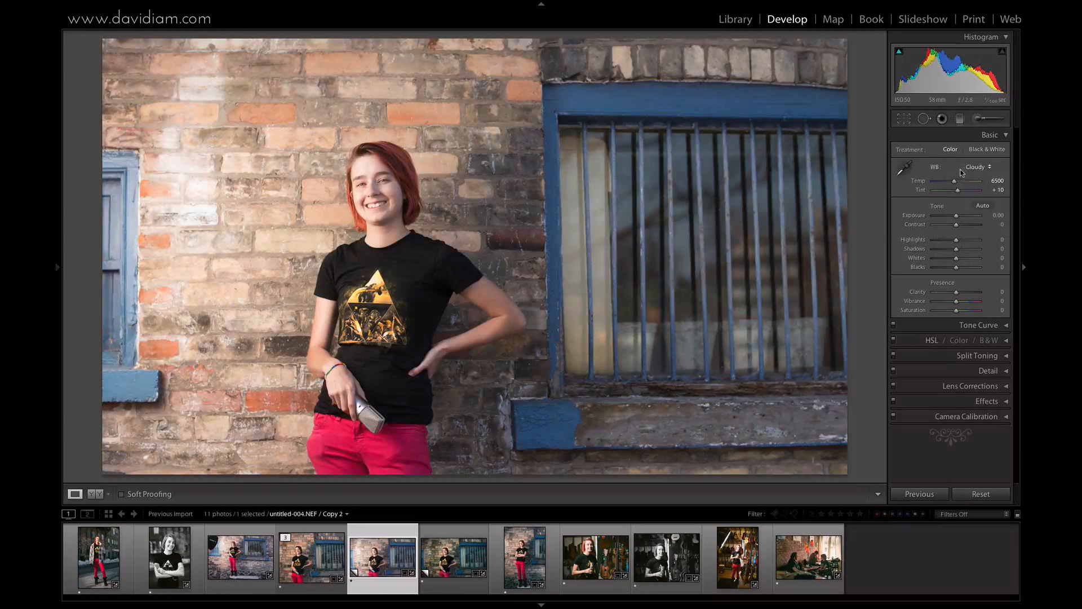
click(970, 167)
click(971, 174)
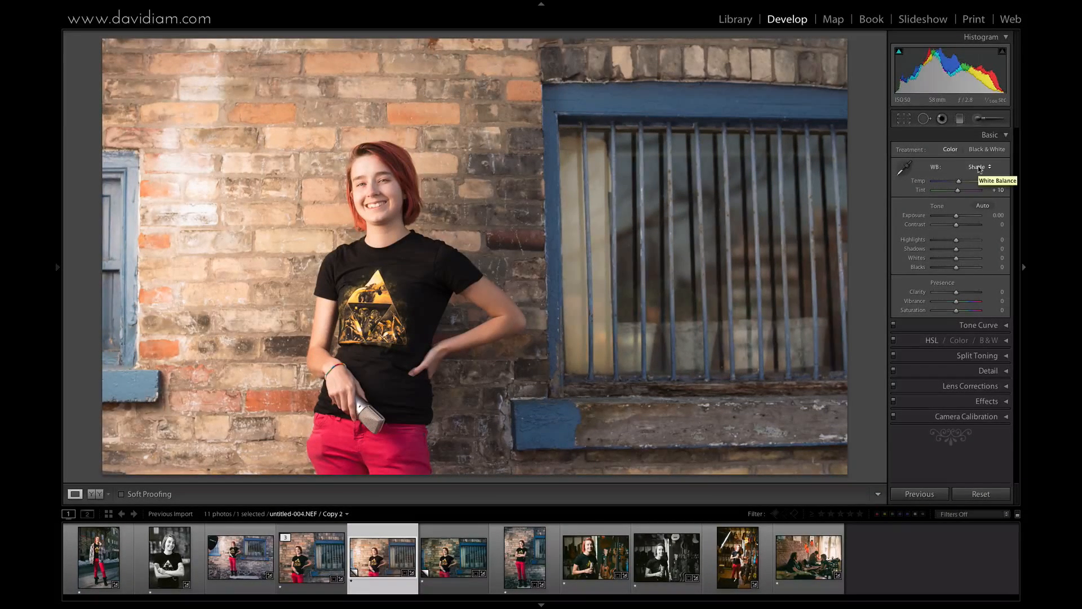
click(976, 167)
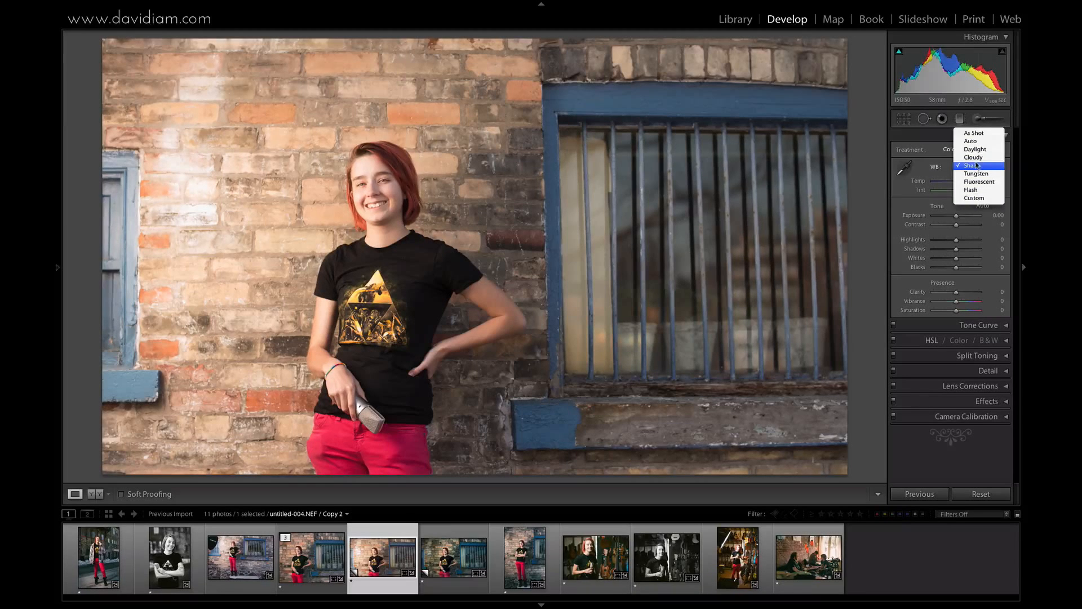
click(976, 159)
Step: Try the Tungsten and Fluorescent white balance presets, then return to Cloudy
click(975, 164)
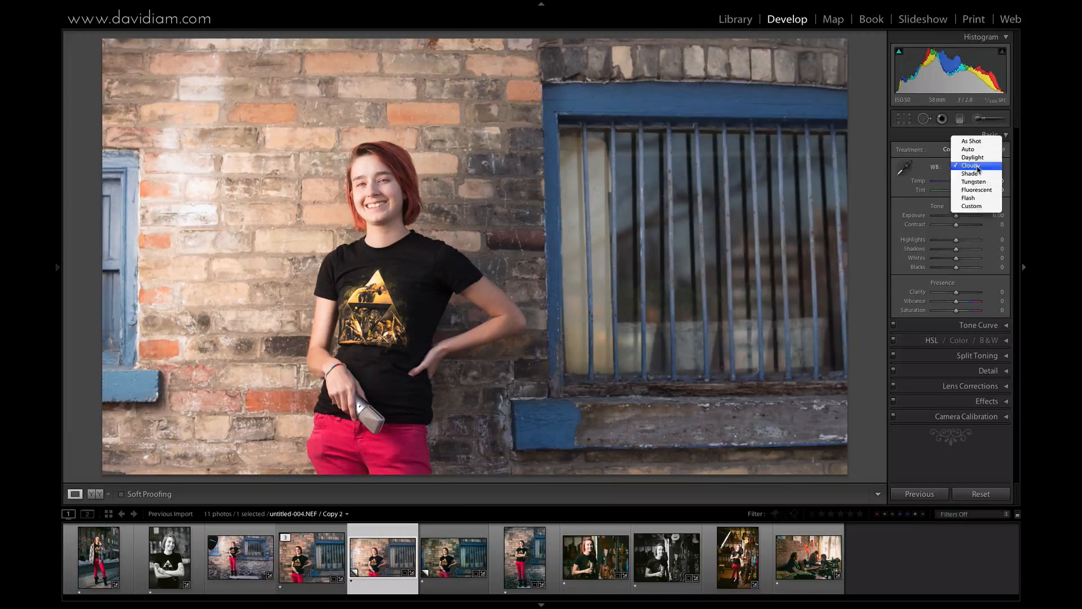
click(978, 180)
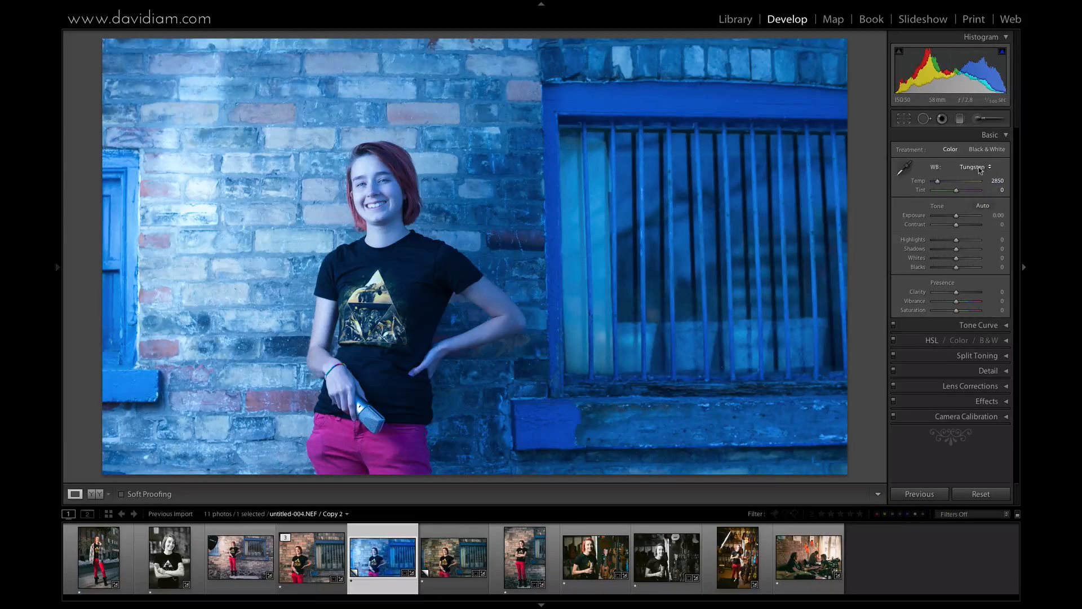
click(979, 168)
click(979, 177)
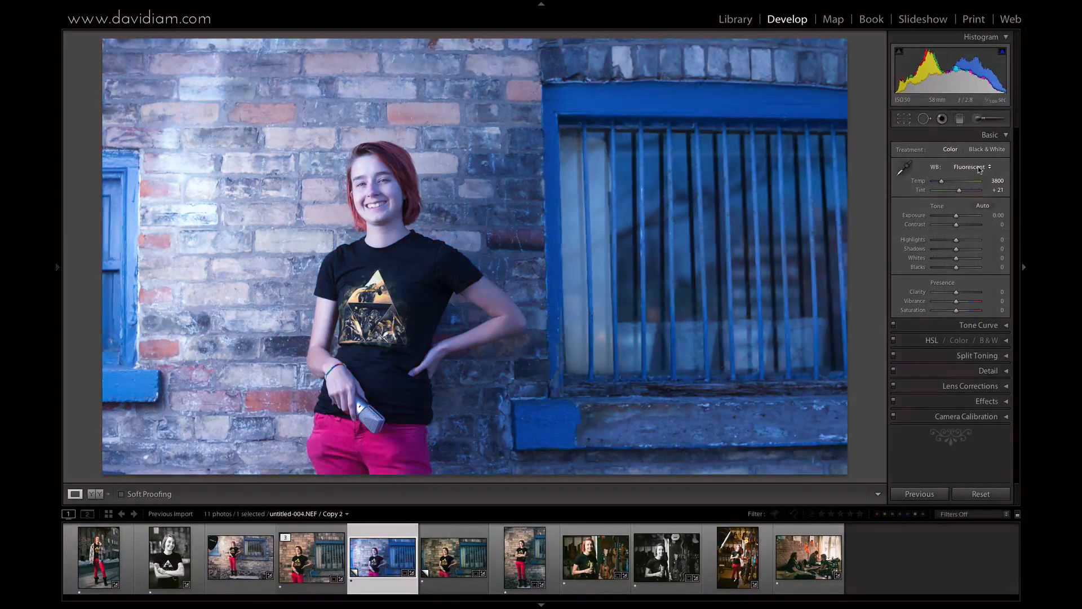
click(979, 168)
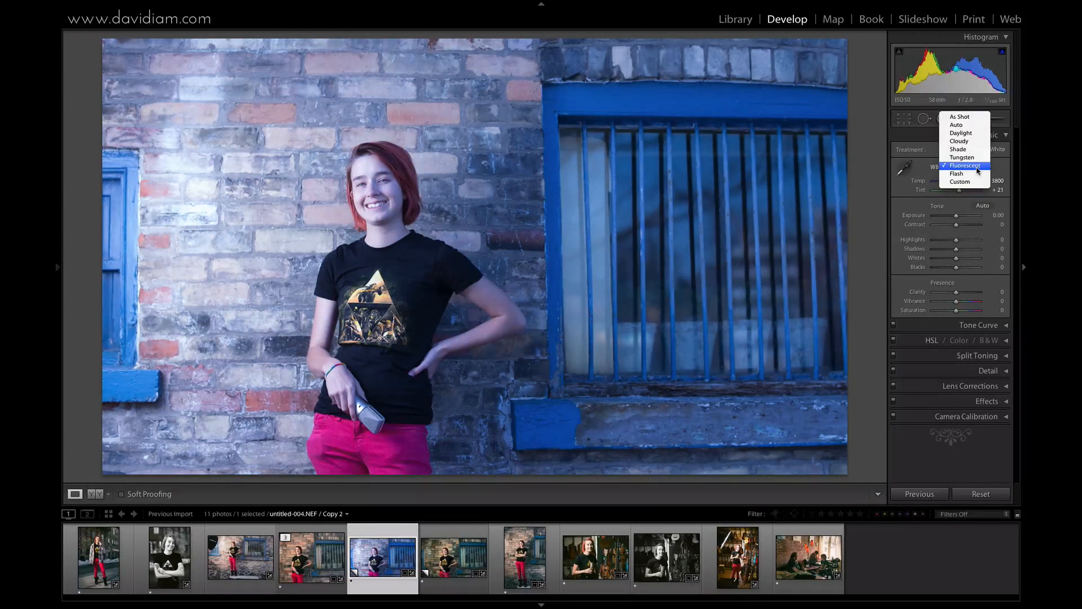
click(970, 142)
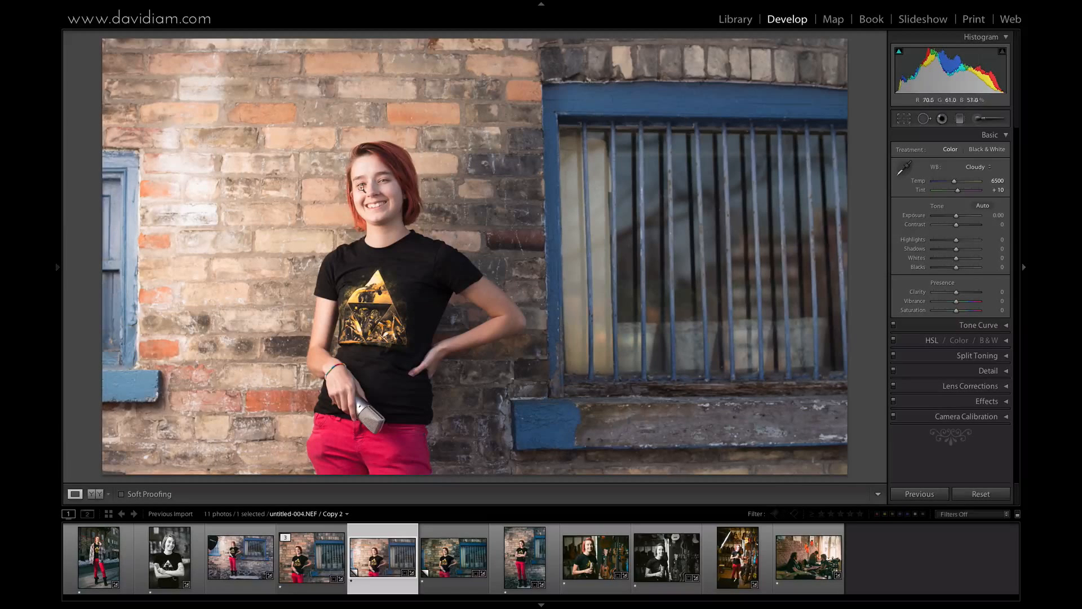
Step: Start a new Graduated Filter with all its effect sliders reset to zero
click(960, 121)
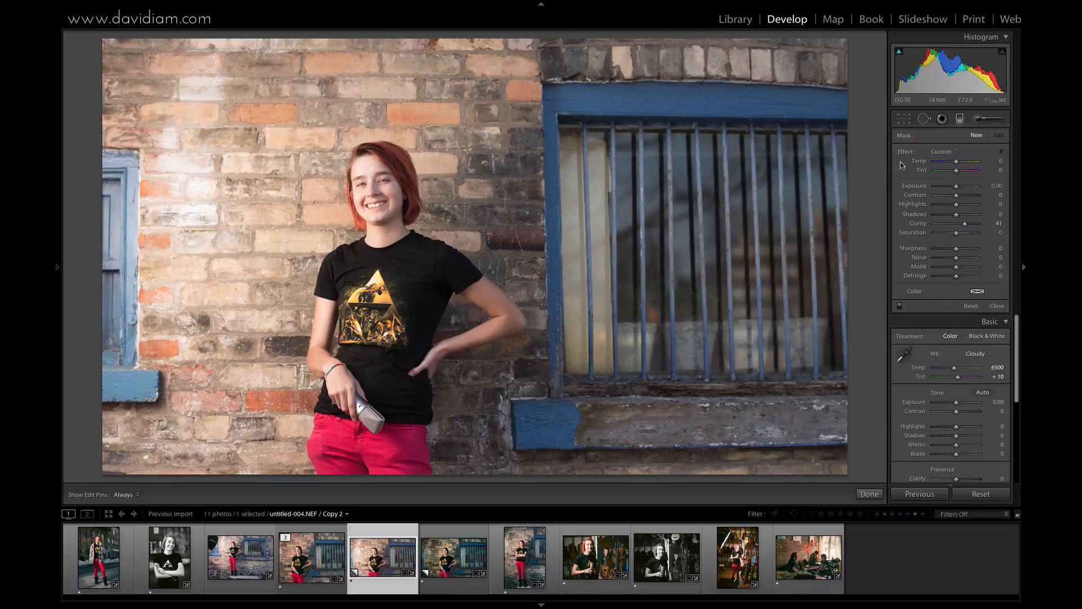
key(alt)
drag(957, 195, 968, 197)
Step: Try a wide graduated filter from the photo's left edge to past the subject with exposure at -2.02, and delete it
drag(103, 244, 523, 246)
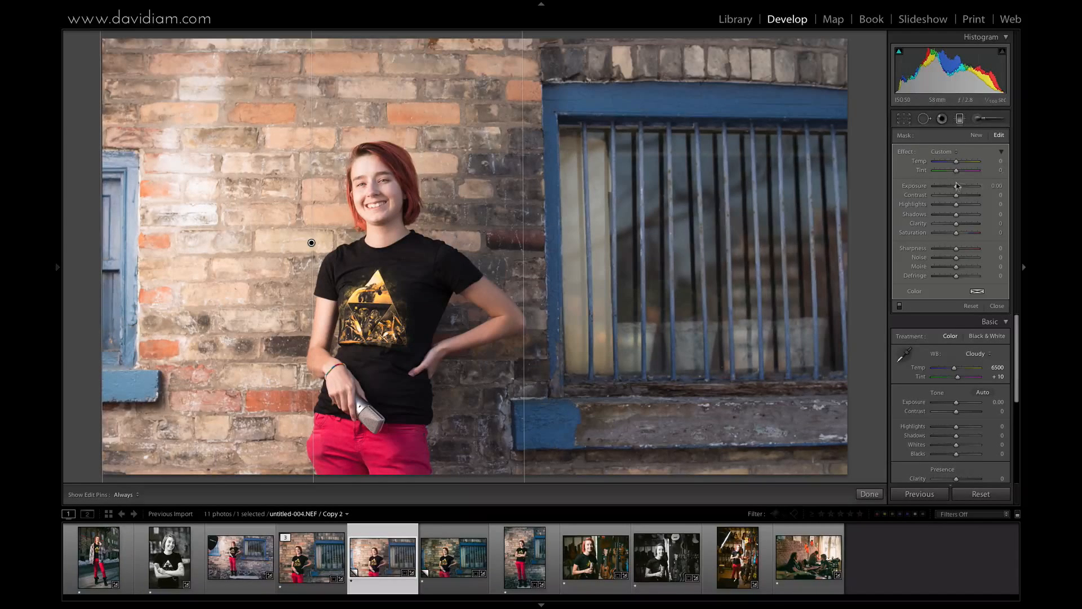
drag(956, 186, 947, 187)
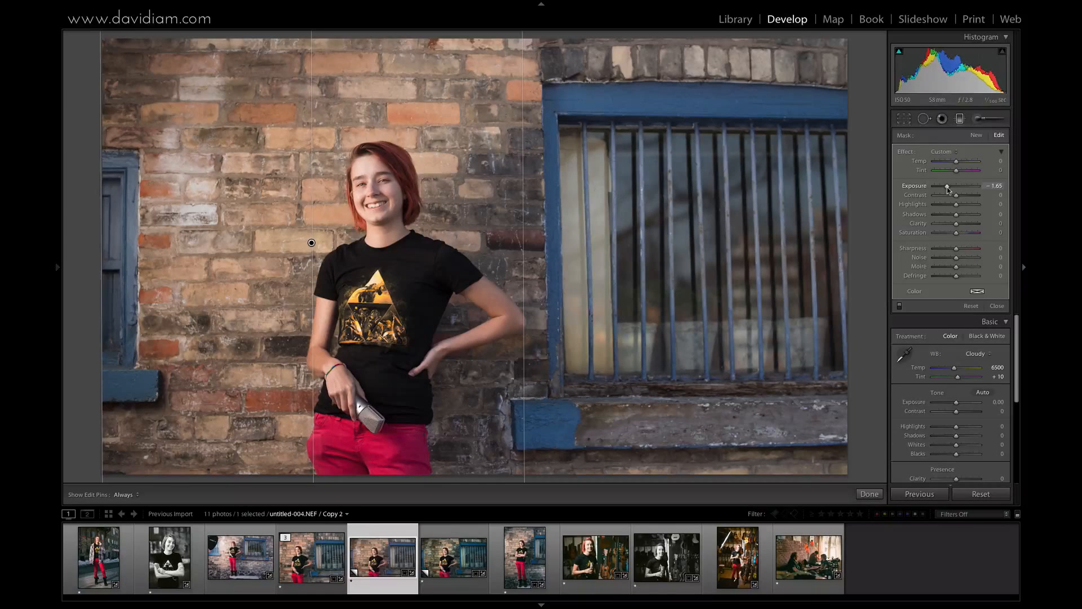
drag(947, 189, 920, 192)
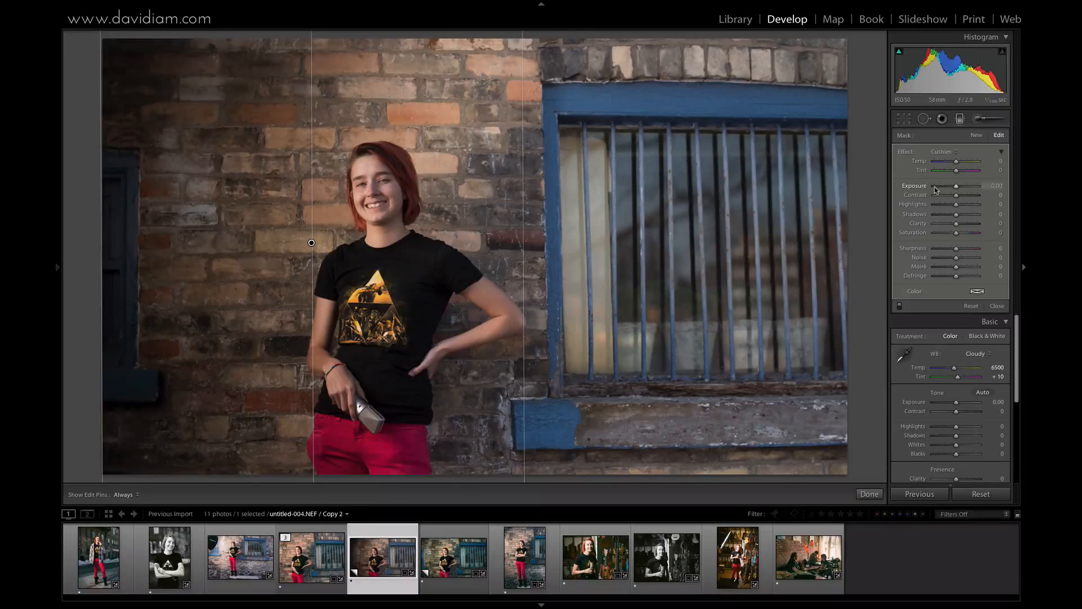
drag(954, 188, 944, 188)
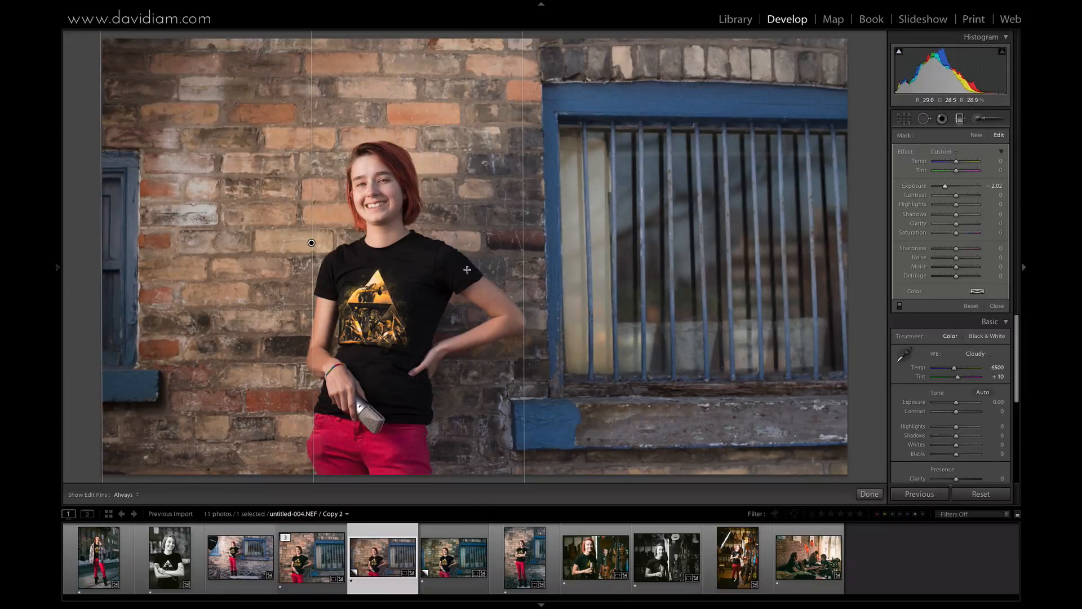
key(Delete)
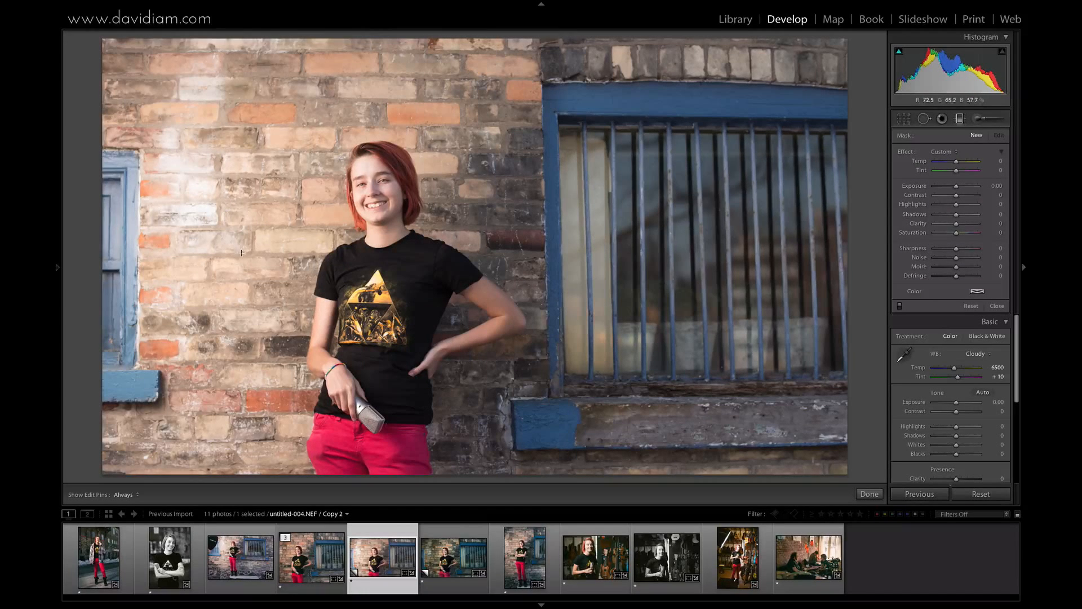
Step: Try a narrow graduated filter left of the subject at exposure -3.06, shift it onto her, and delete it
drag(243, 252, 294, 250)
drag(249, 258, 249, 257)
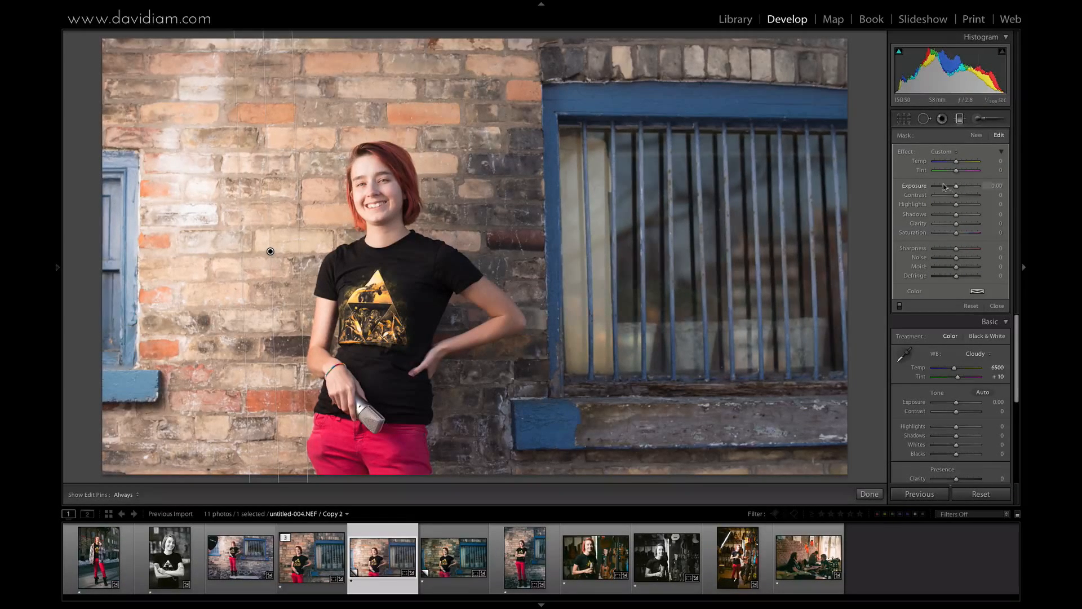
drag(956, 186, 940, 189)
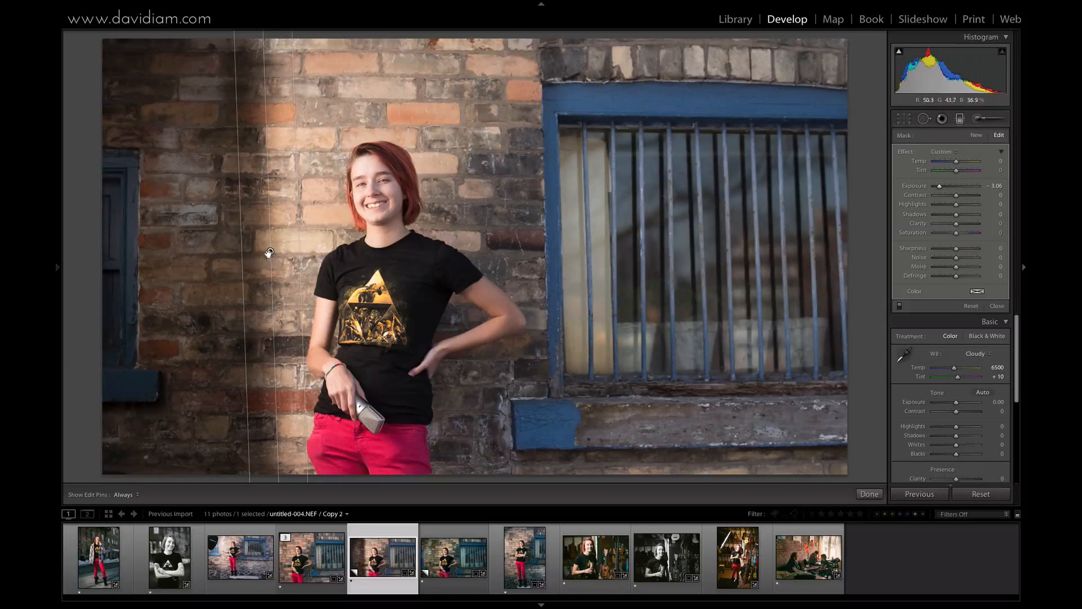
drag(269, 252, 350, 253)
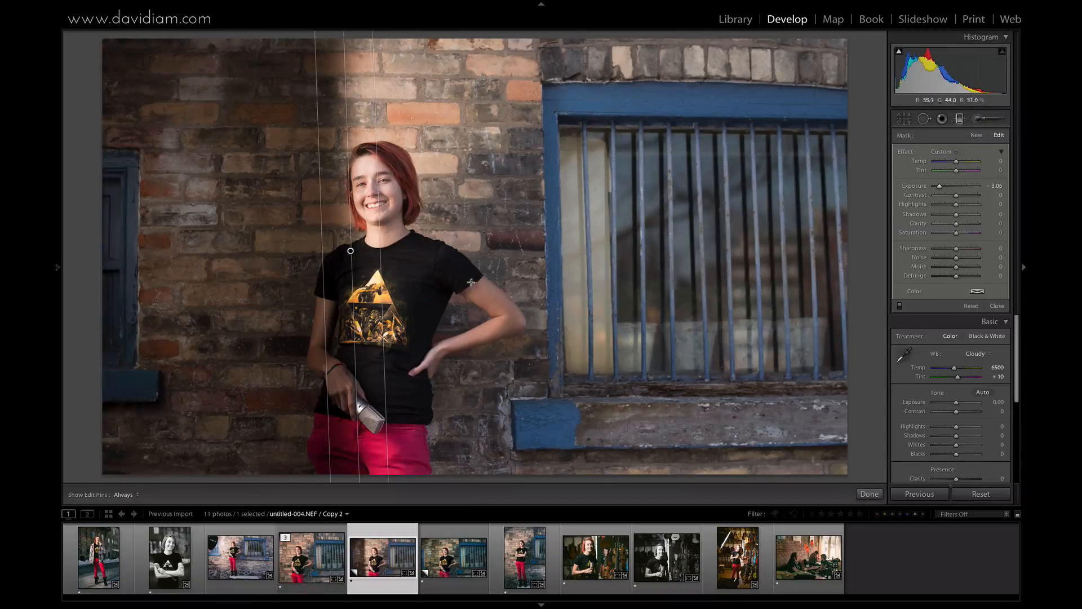
key(Delete)
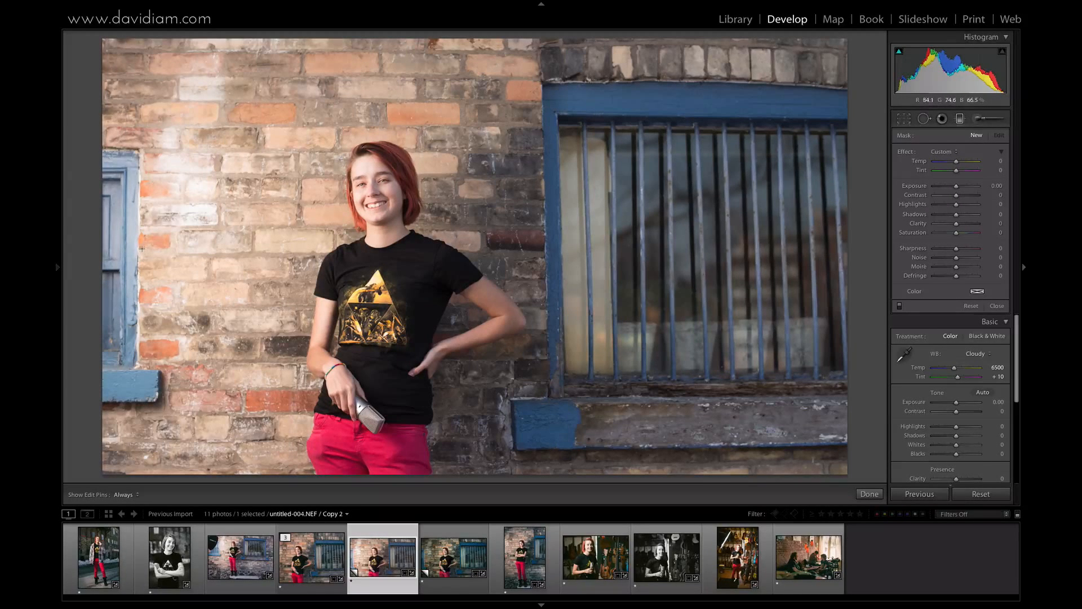
Step: Add a wide graduated filter from the left window across the subject and lower its exposure to -1.74
drag(125, 249, 437, 250)
drag(966, 186, 948, 190)
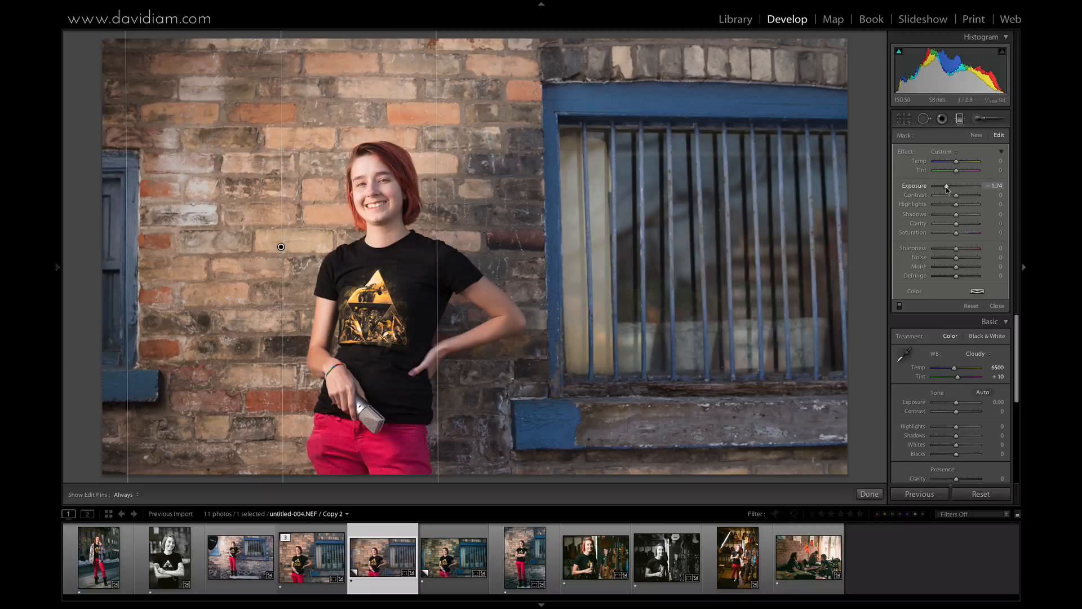
Step: Lower the current graduated filter's exposure to -2.12, and add another from the brick wall across the subject to the barred window at exposure -0.42
drag(945, 190, 945, 191)
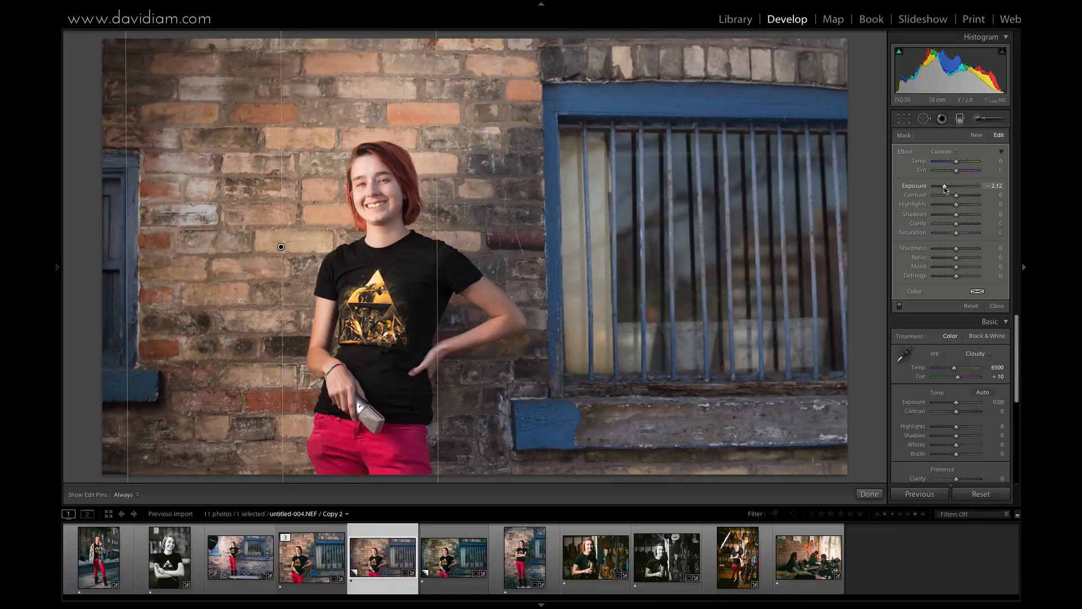
click(976, 136)
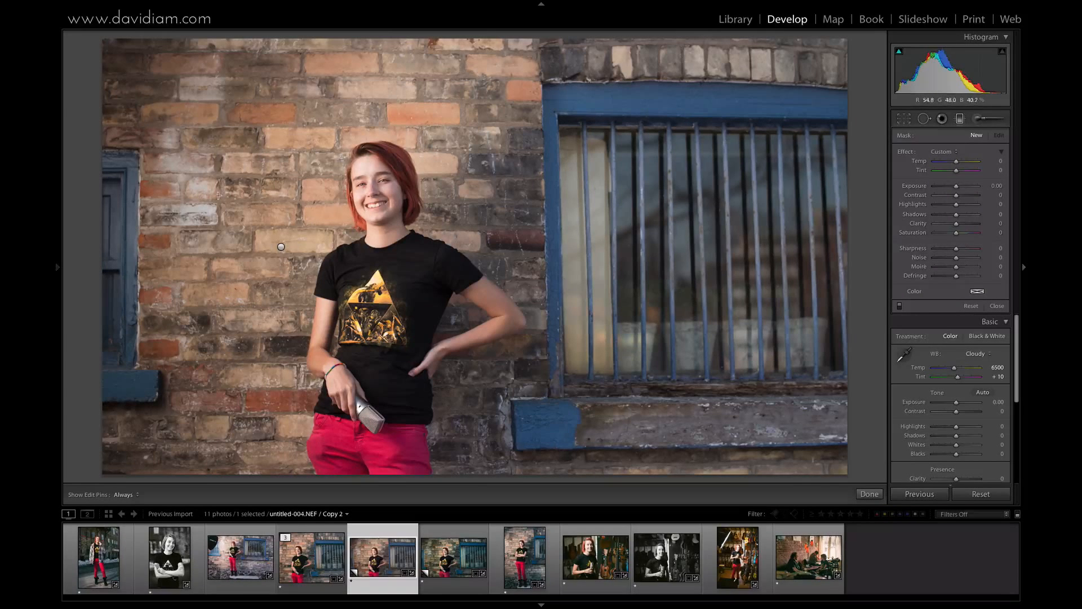
drag(216, 193, 580, 195)
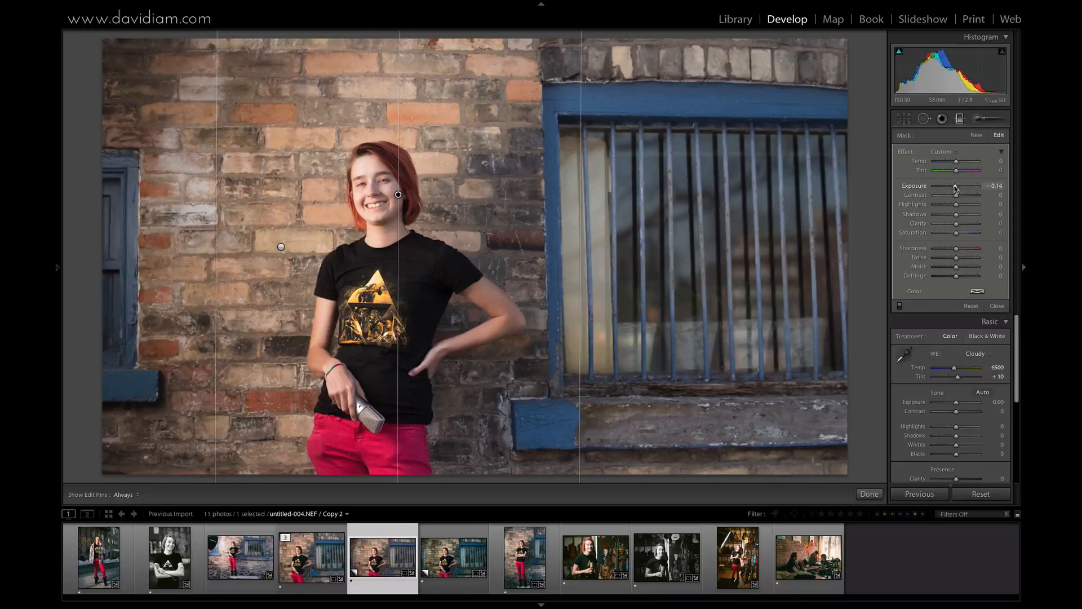
drag(955, 188, 954, 188)
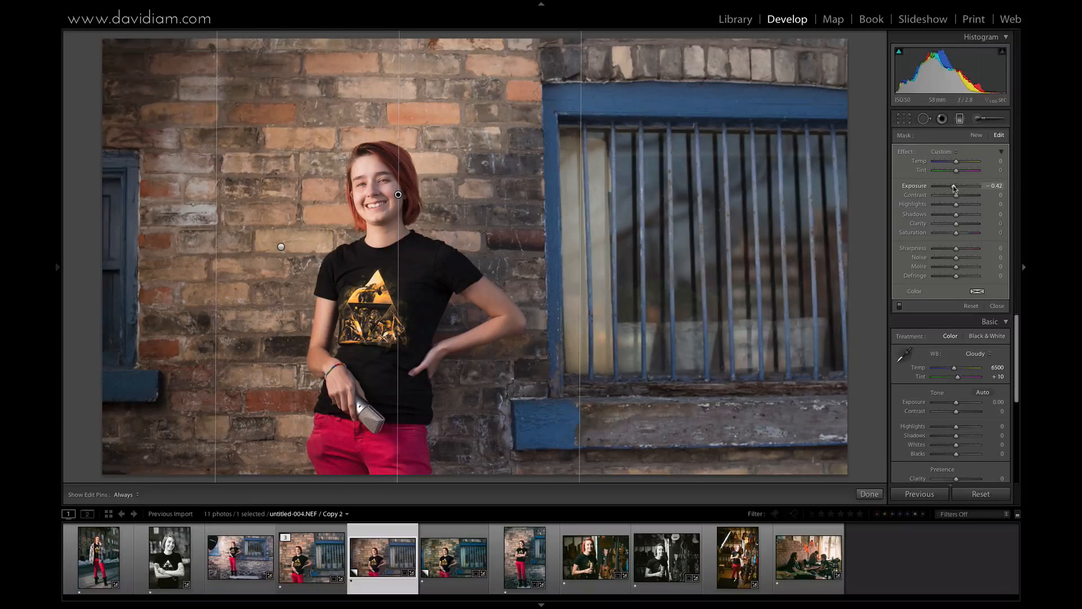
Step: Add a graduated filter from the photo's right edge inward over the barred window with exposure -0.24, and close the filter tool
click(976, 135)
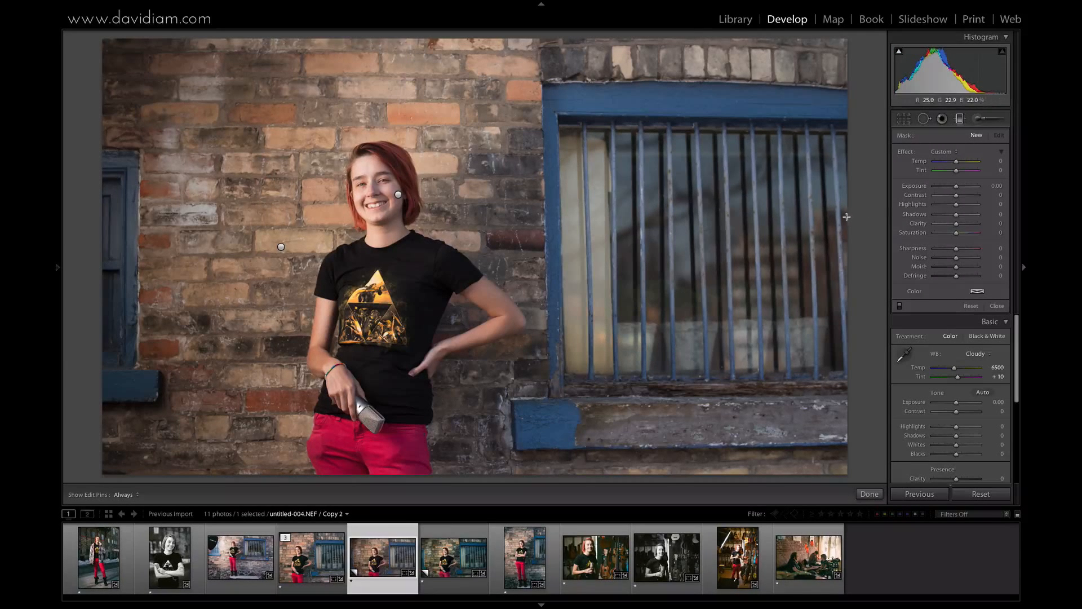
drag(849, 216, 649, 216)
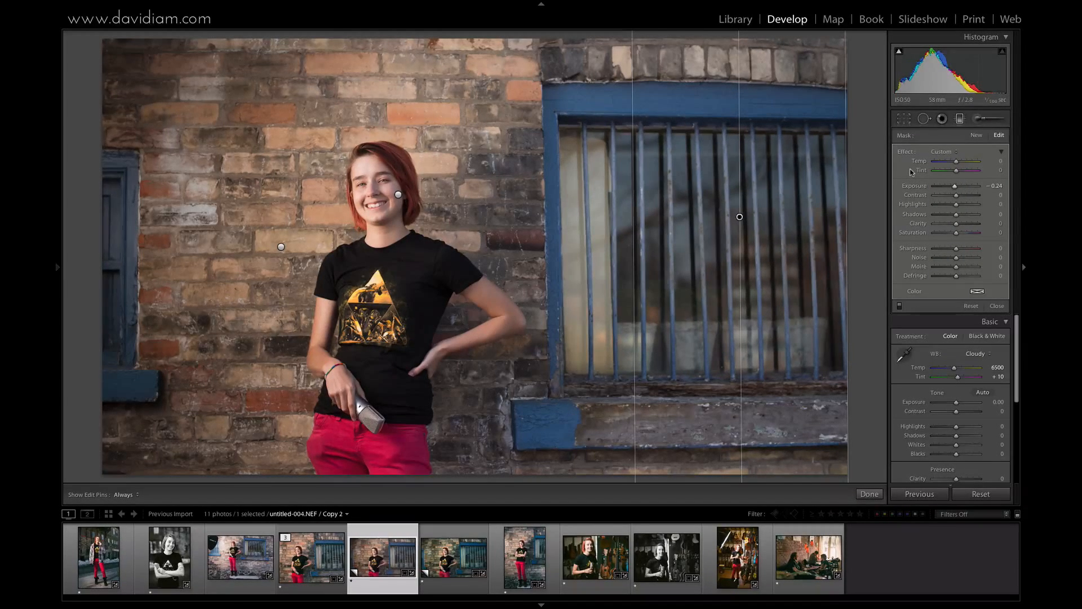
click(960, 119)
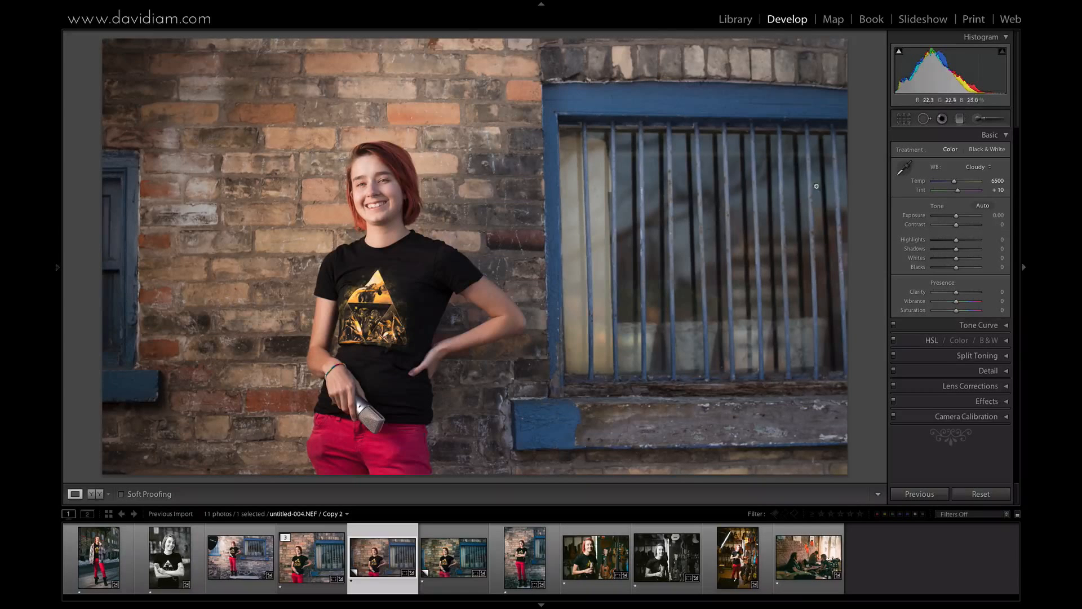
Step: Raise the overall exposure to +0.16 and lower Blacks to -20, checking the shadow clipping
click(899, 52)
drag(951, 74, 955, 74)
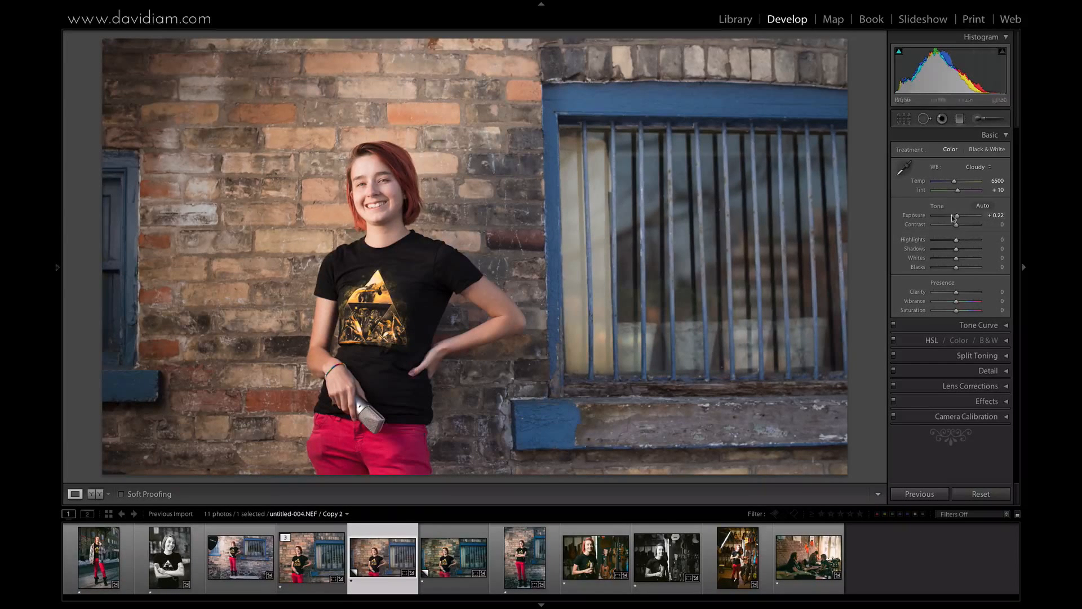
mouse_move(962, 58)
mouse_down()
mouse_move(986, 59)
mouse_move(958, 58)
mouse_up()
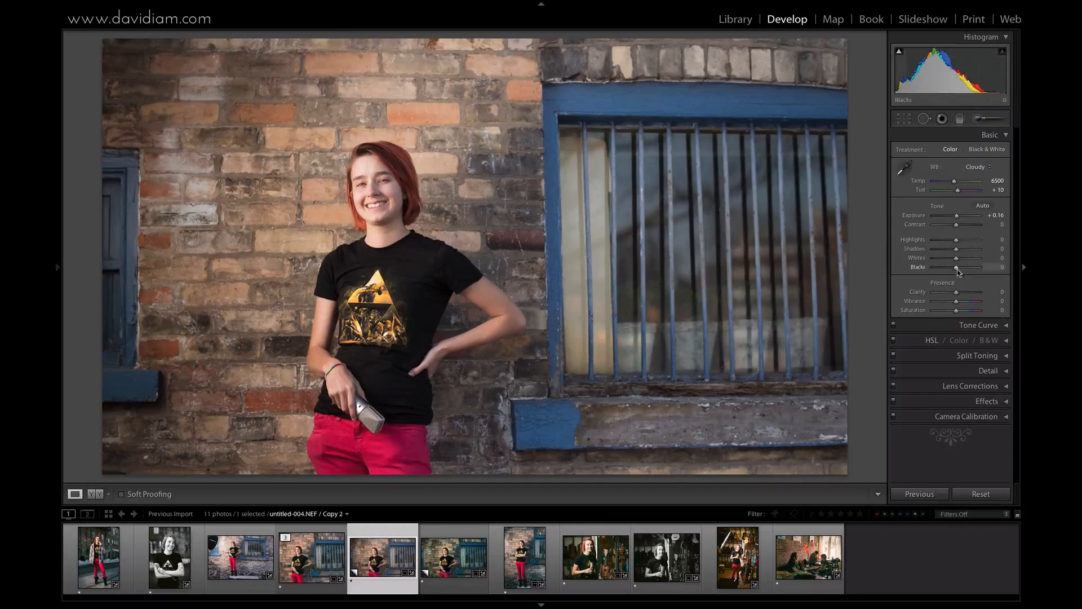
drag(954, 267, 952, 267)
click(900, 52)
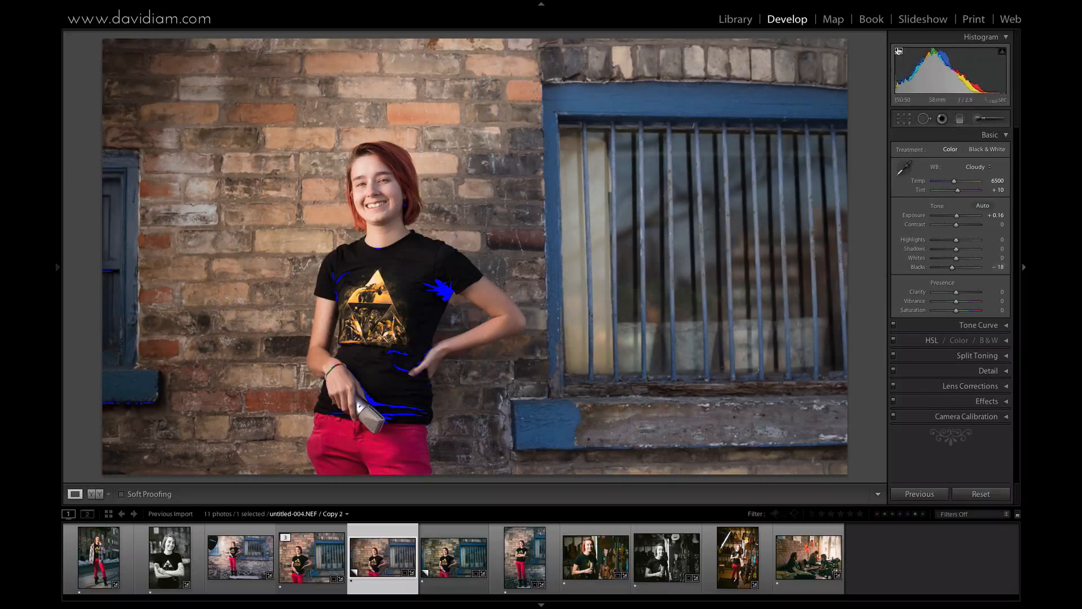
drag(953, 266, 951, 271)
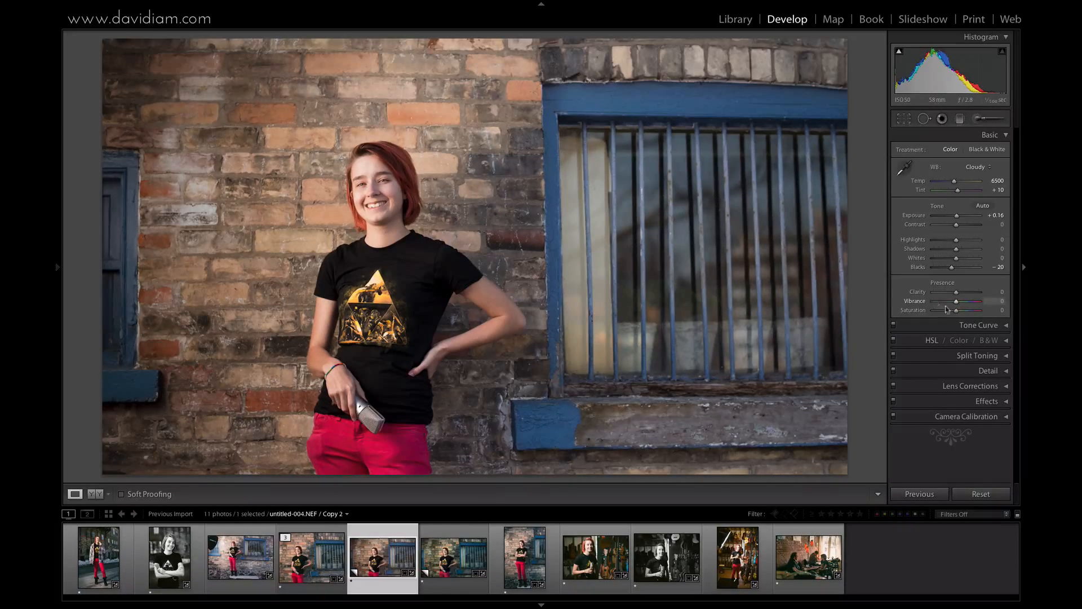
Step: Try lowering the photo's vibrance to -36, and reset it to zero
click(967, 304)
drag(967, 303, 948, 305)
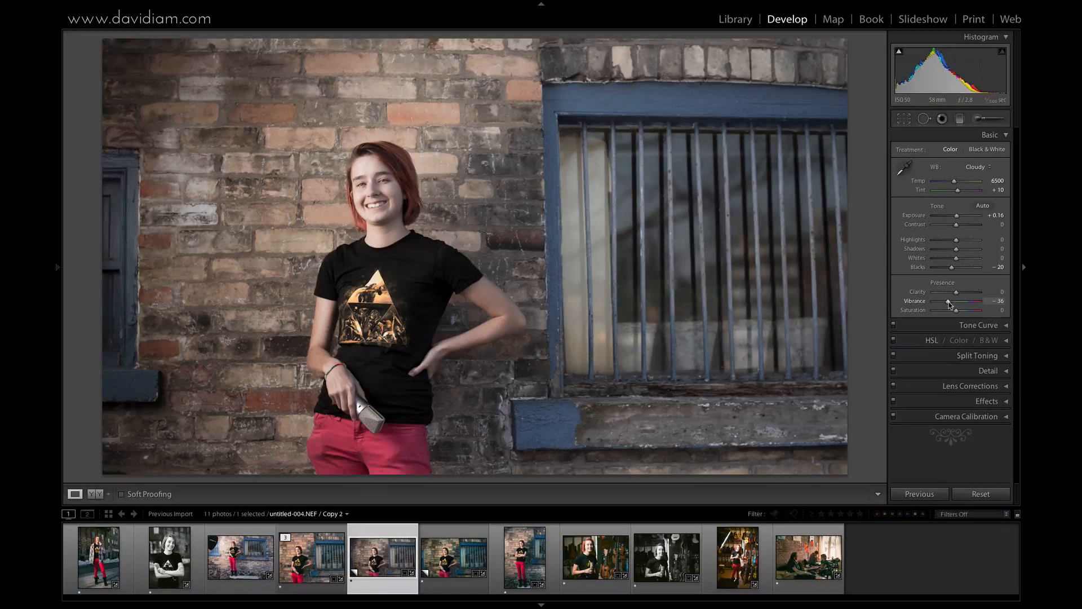
double_click(948, 302)
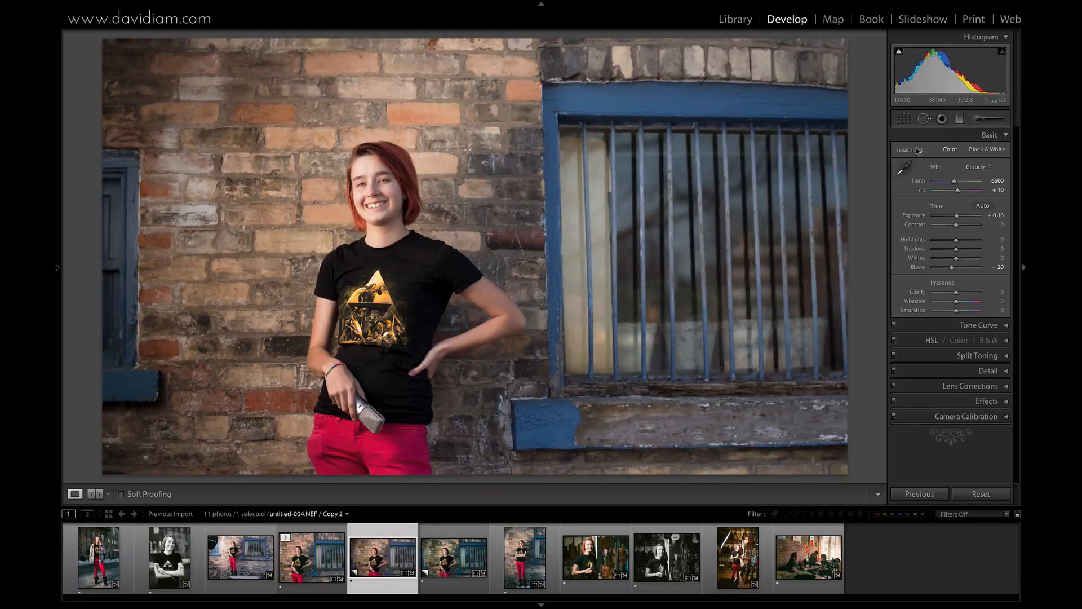
Step: Set up an Adjustment Brush with the Saturation effect at 34, brush size 10 and flow 87
click(980, 118)
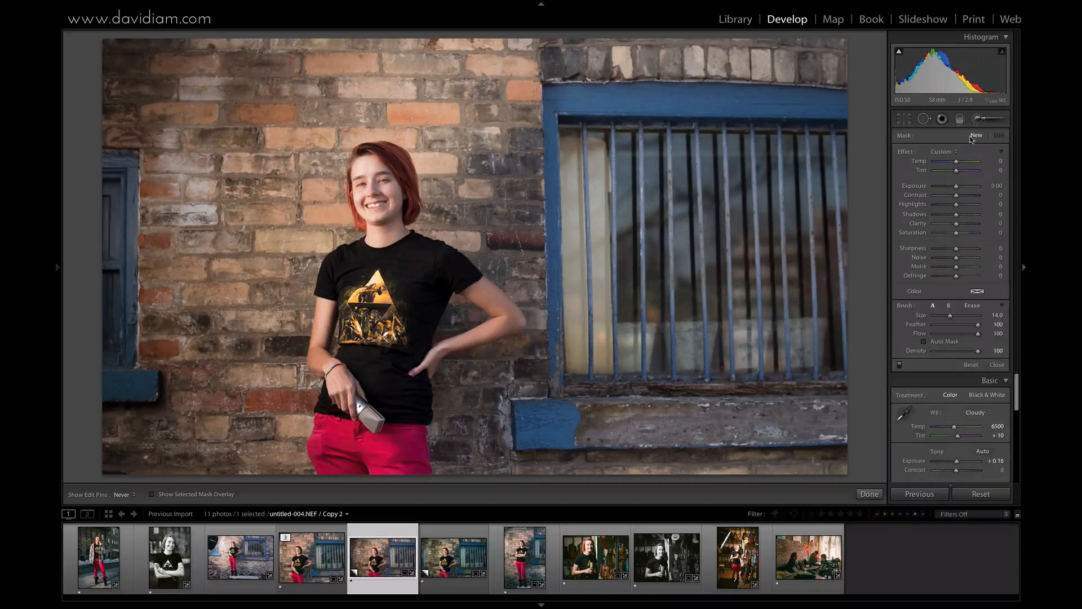
click(949, 153)
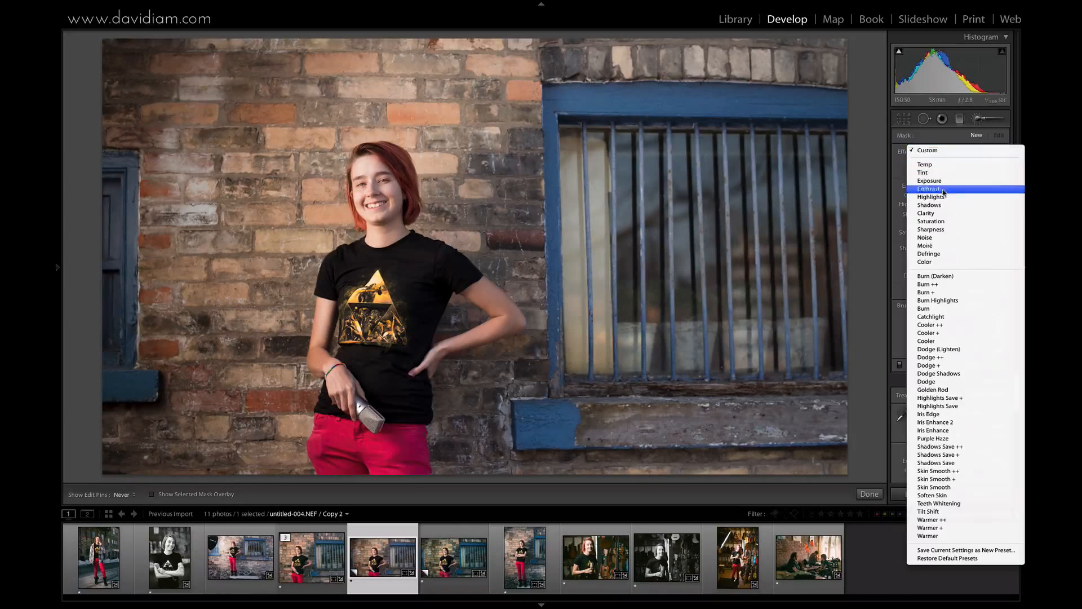
click(951, 222)
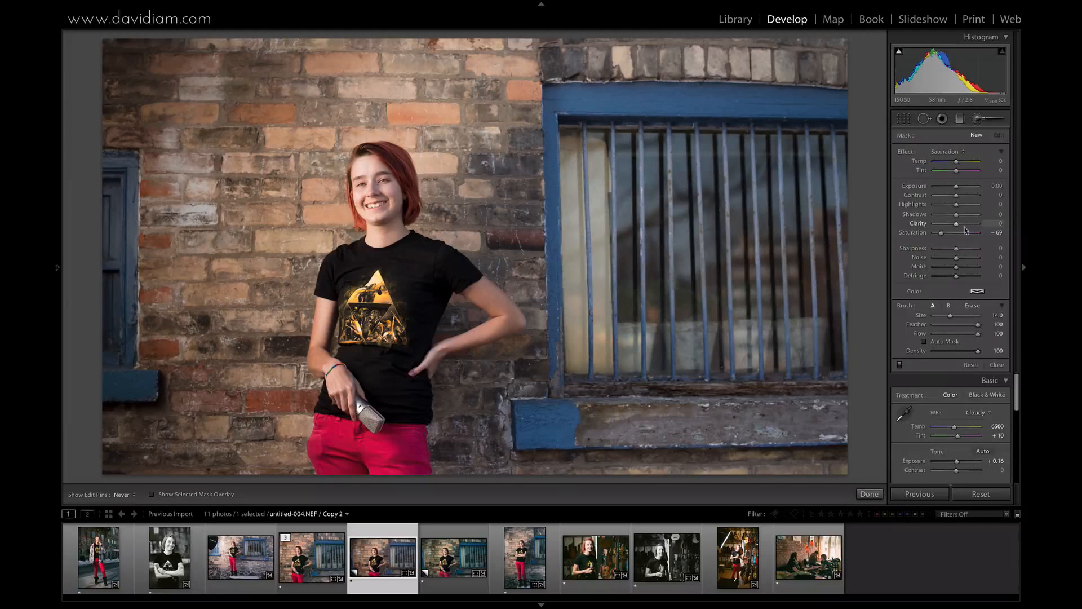
drag(956, 235, 963, 234)
scroll(401, 161, down, 4)
drag(962, 335, 971, 337)
Step: Paint the saturation boost over the subject's red hair, reducing the brush size to 8 for the thin strands, and close the brush
key(z)
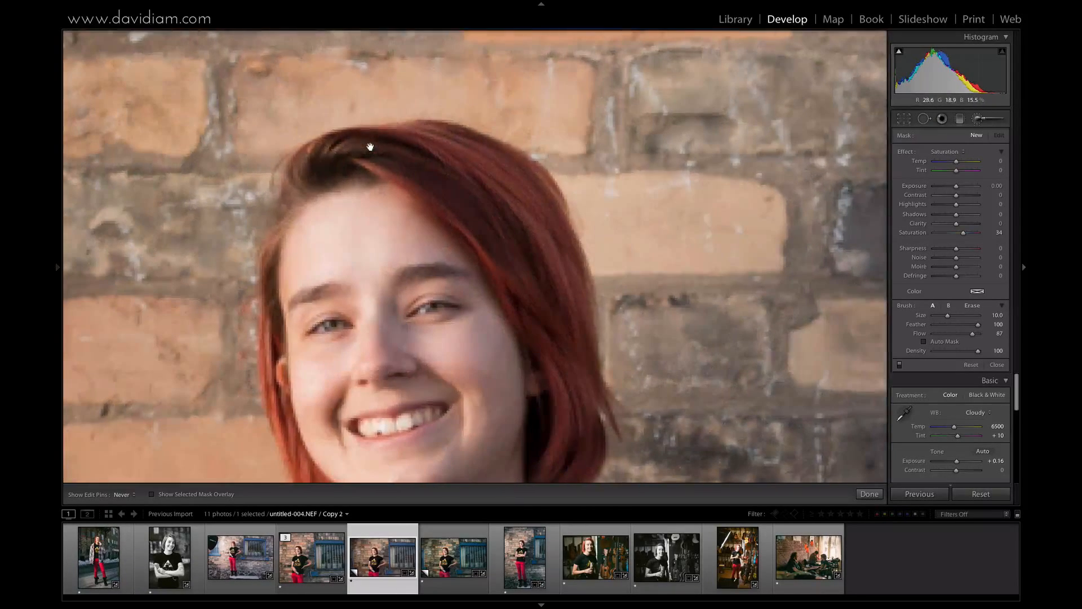
mouse_move(332, 156)
mouse_down()
mouse_move(466, 151)
mouse_move(428, 132)
mouse_move(520, 193)
mouse_move(392, 159)
mouse_move(503, 239)
mouse_move(482, 205)
mouse_move(505, 195)
mouse_move(552, 258)
mouse_move(567, 255)
mouse_move(564, 209)
mouse_move(575, 355)
mouse_move(538, 257)
mouse_move(560, 362)
mouse_move(527, 268)
mouse_move(581, 404)
mouse_move(590, 384)
mouse_move(575, 225)
mouse_up()
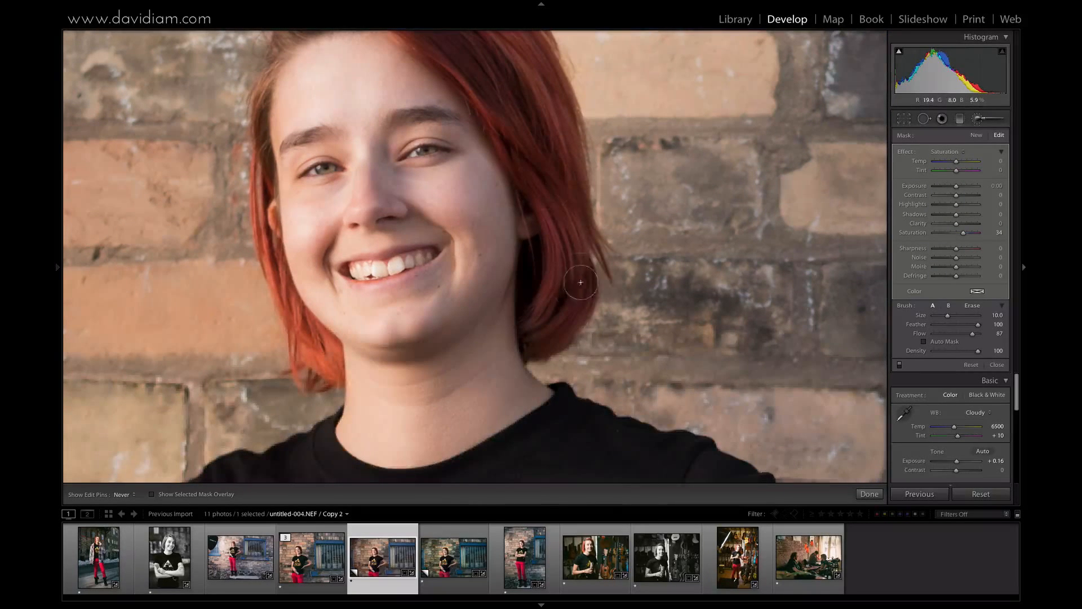
mouse_move(535, 338)
mouse_down()
mouse_move(574, 316)
mouse_move(576, 172)
mouse_move(560, 109)
mouse_move(578, 269)
mouse_up()
key(bracketleft)
drag(256, 180, 267, 267)
drag(265, 157, 310, 285)
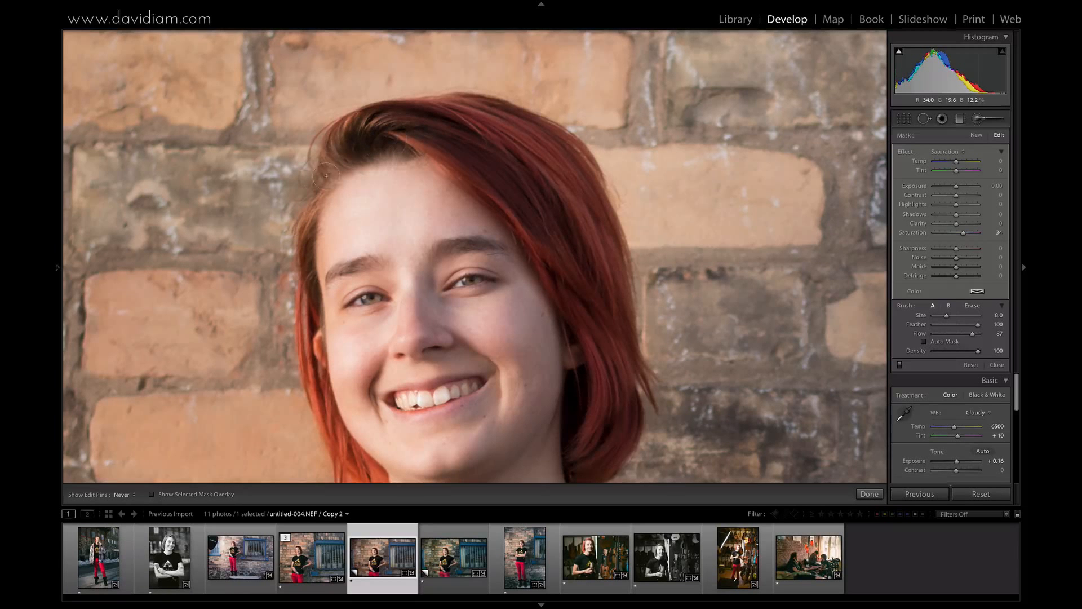
mouse_move(305, 203)
mouse_down()
mouse_move(375, 128)
mouse_move(364, 130)
mouse_up()
key(z)
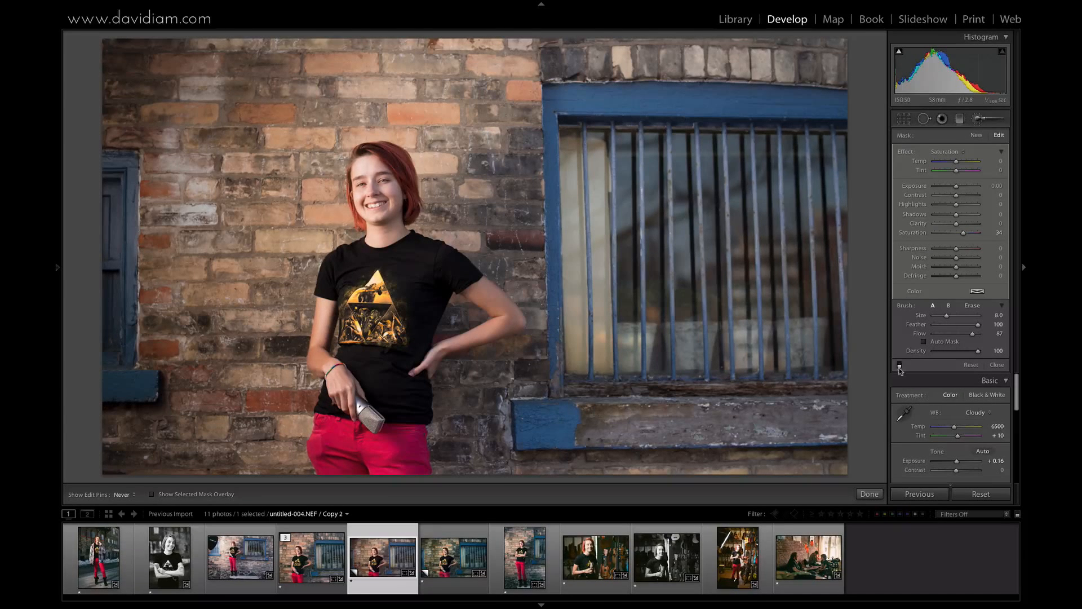
click(998, 365)
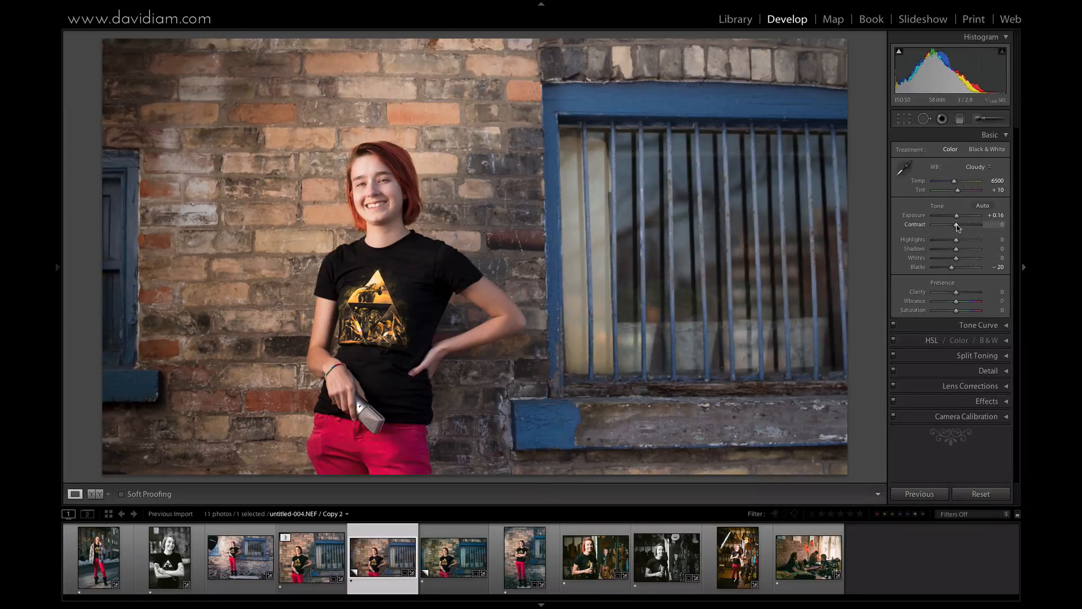
Step: Raise the photo's overall contrast to +11
drag(958, 224, 960, 228)
mouse_move(900, 54)
Step: Paint clarity 36 with a size 11 Adjustment Brush over the bricks between the subject and the barred window, and close the brush
click(982, 119)
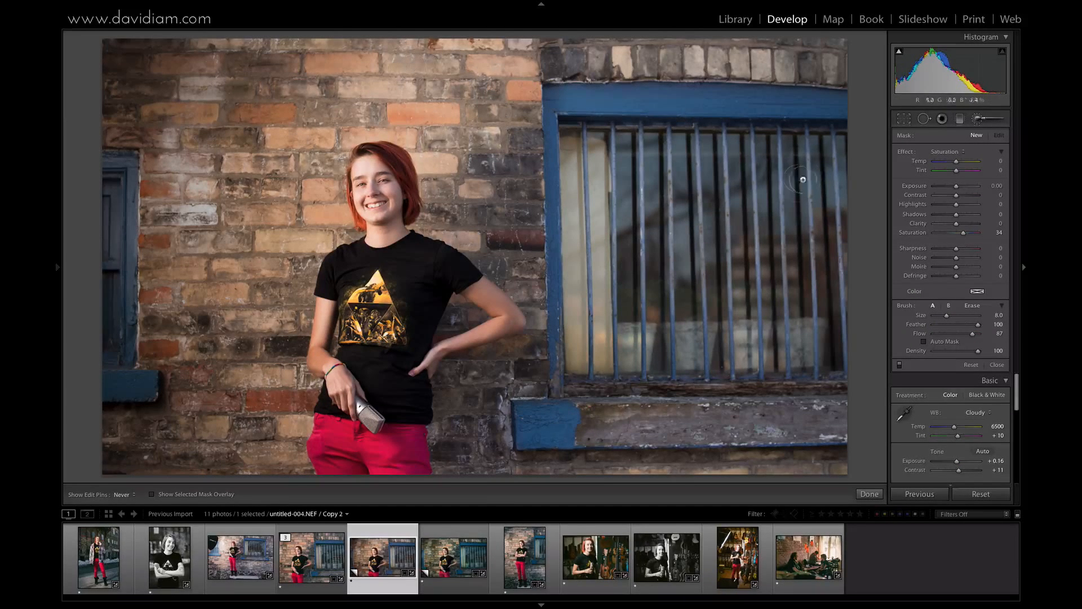
click(950, 152)
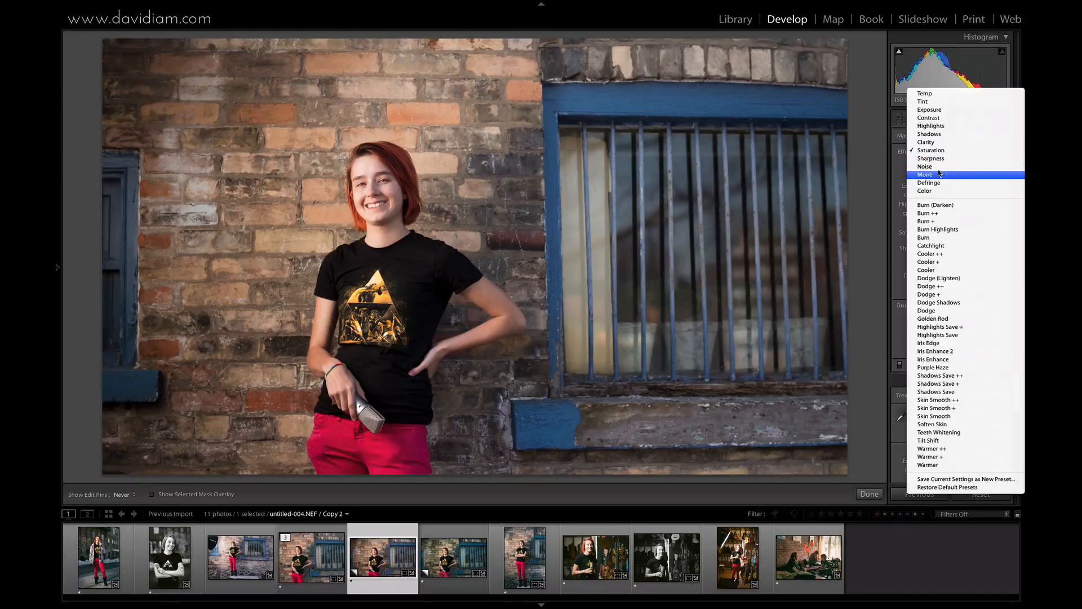
click(939, 143)
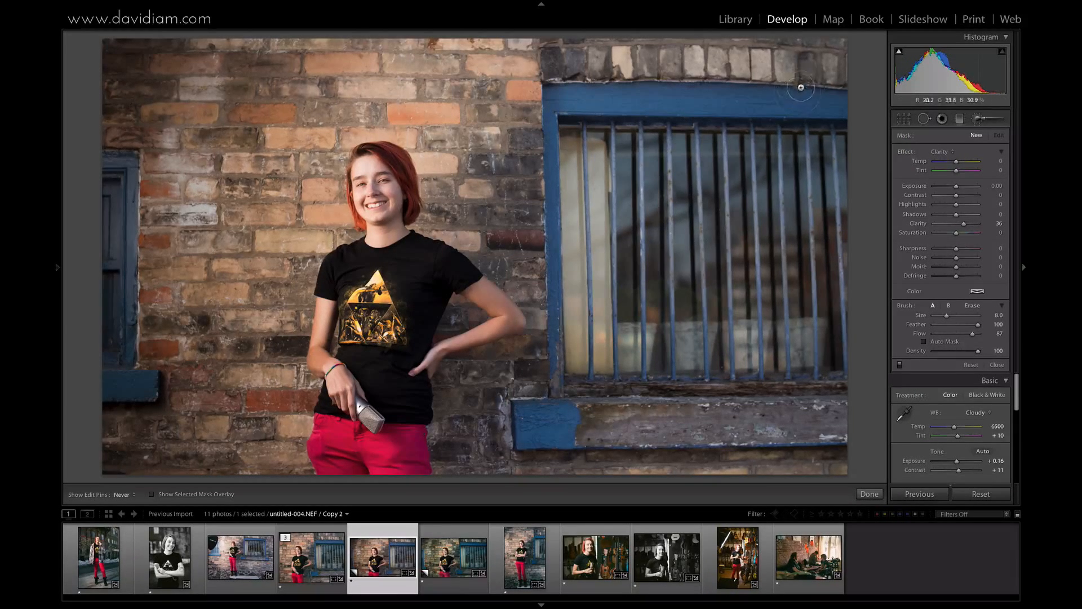
key(bracketright)
key(bracketright)
key(bracketright)
drag(499, 50, 491, 49)
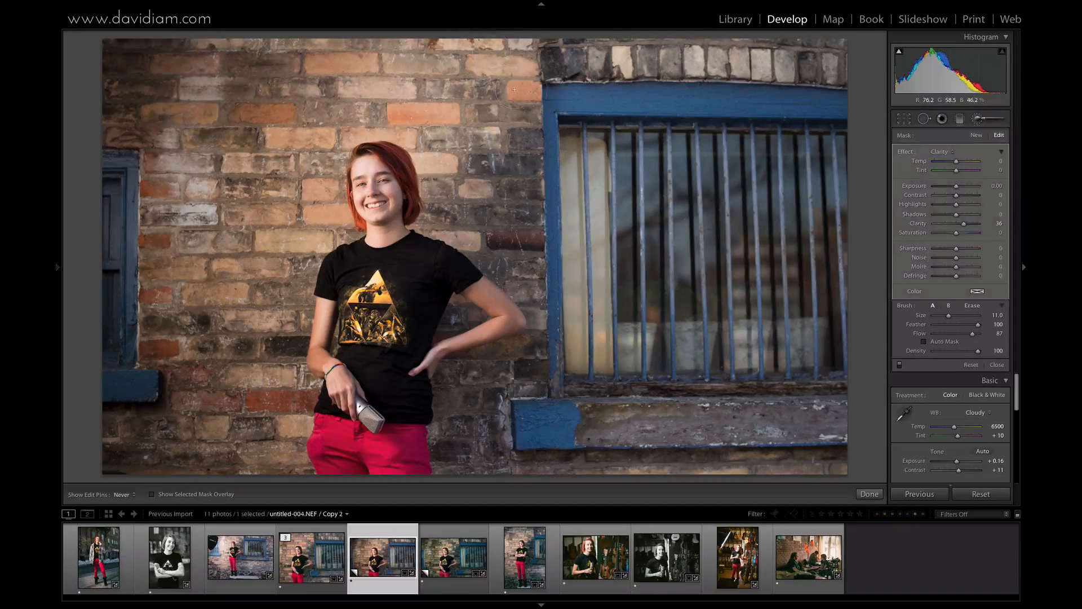
mouse_move(514, 89)
mouse_down()
mouse_move(515, 227)
mouse_move(494, 223)
mouse_up()
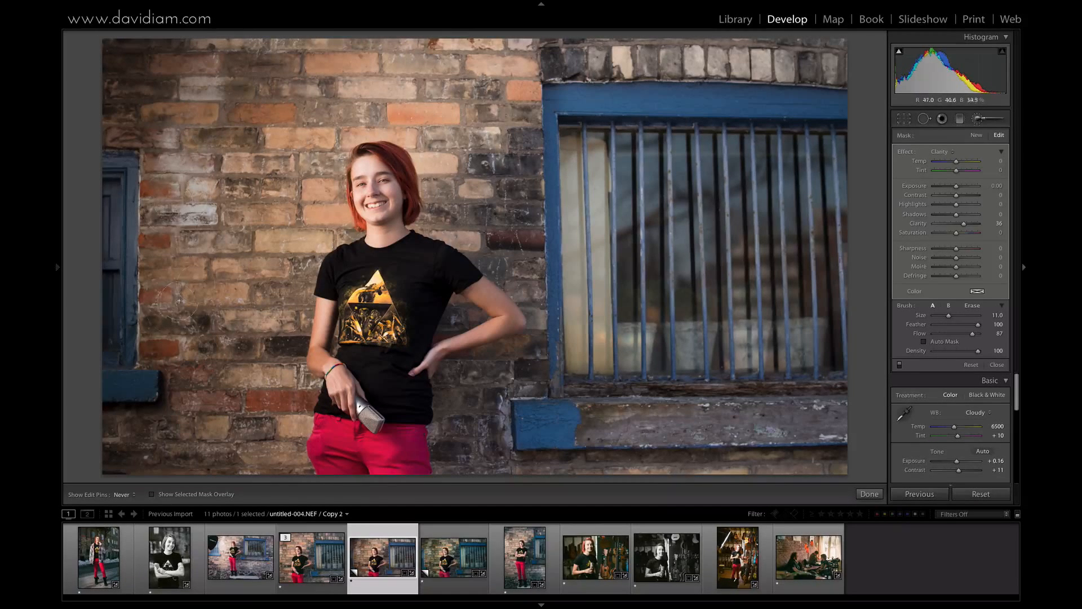
click(981, 119)
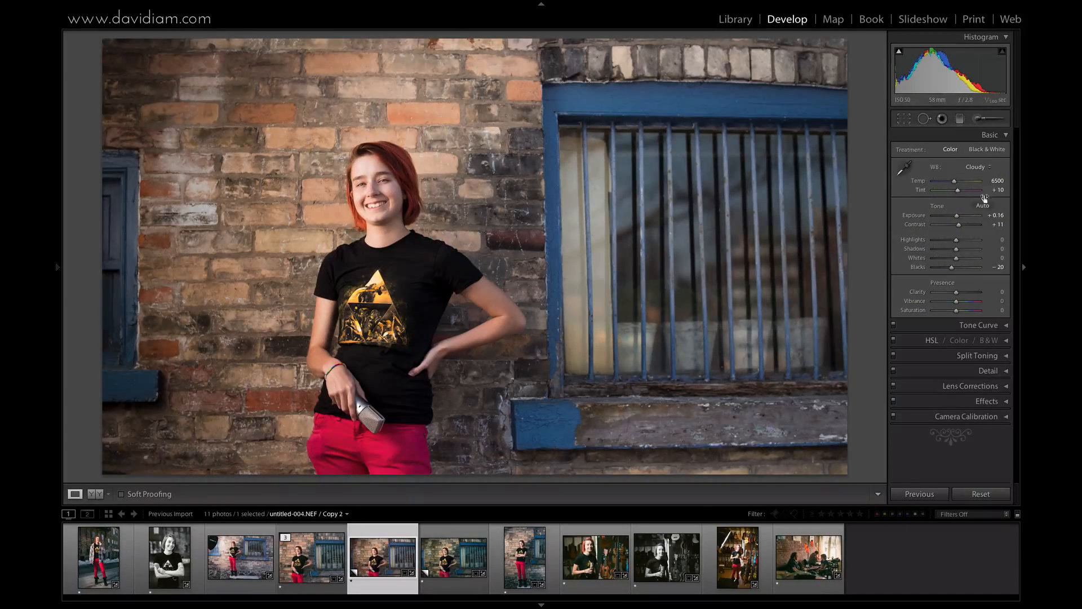
Step: Try raising the whole photo's clarity to +40 and on to +60
click(965, 292)
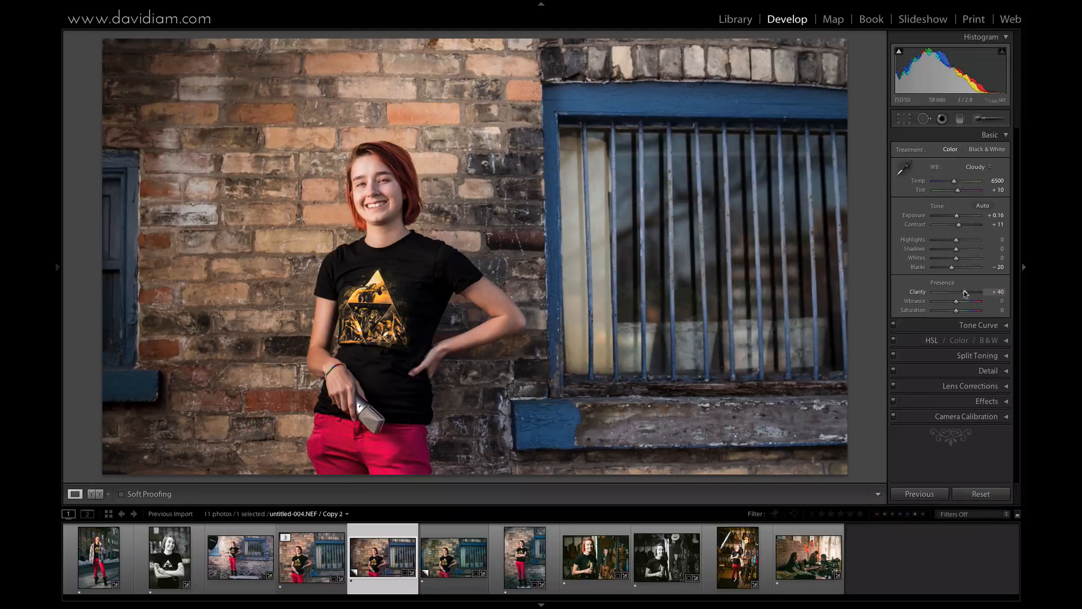
drag(965, 292, 969, 292)
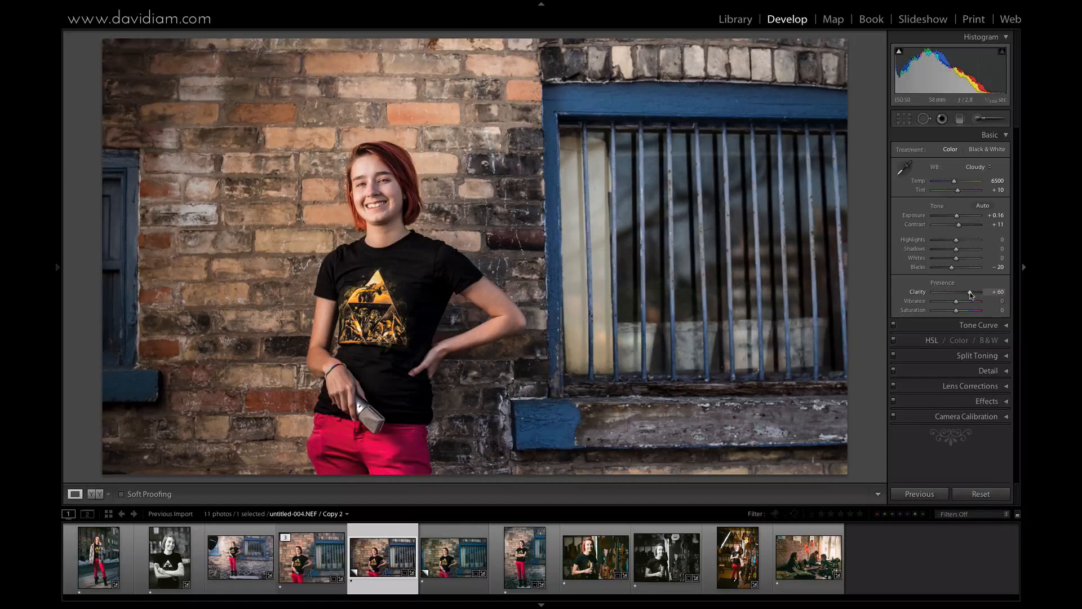
Step: Brush clarity 36 over the subject's shirt and the brick wall beside her
key(k)
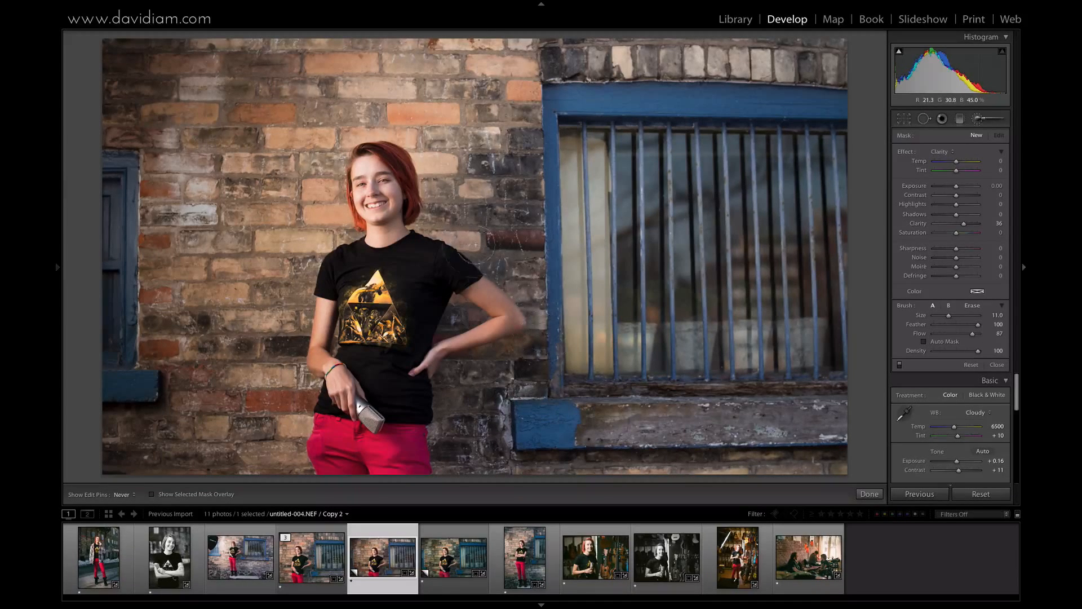
drag(449, 254, 279, 297)
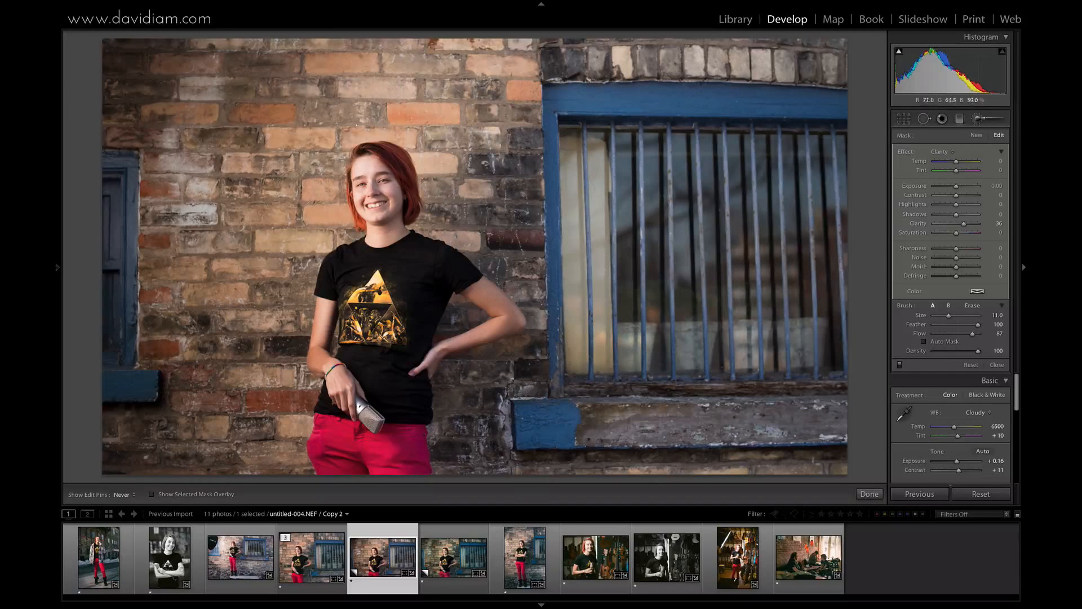
Step: Start a new Adjustment Brush with exposure -0.42 and paint it at size 21 over the bright bricks around the subject's head
click(975, 135)
click(951, 152)
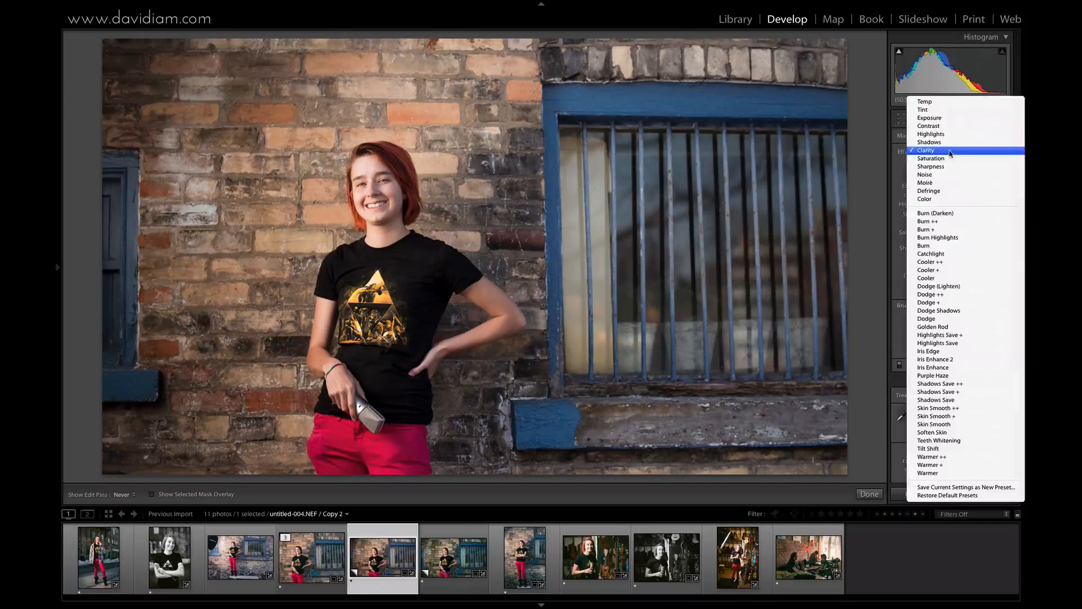
click(938, 121)
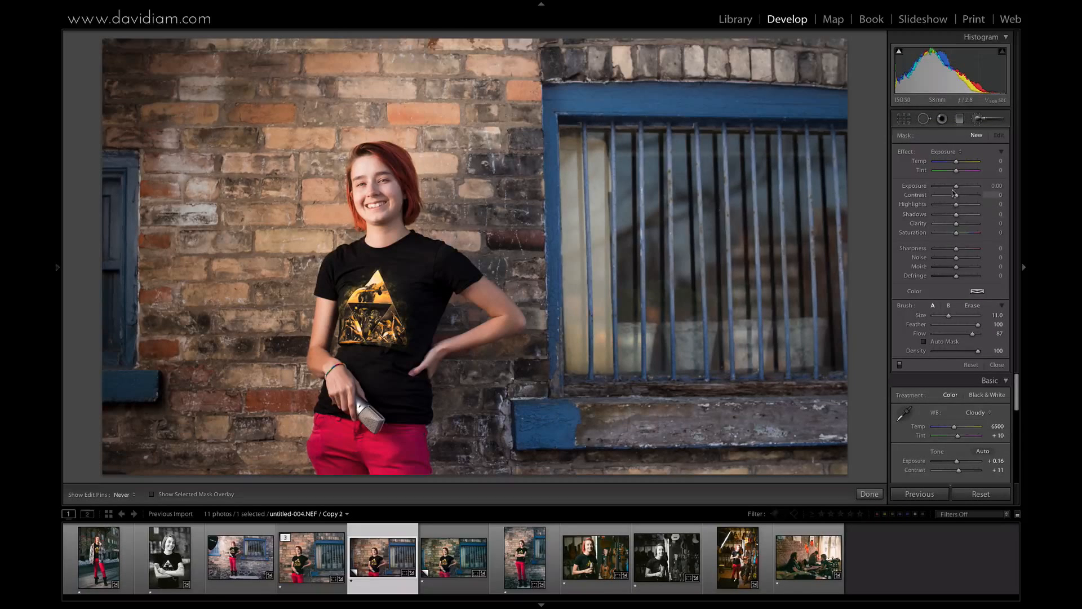
drag(956, 188, 955, 189)
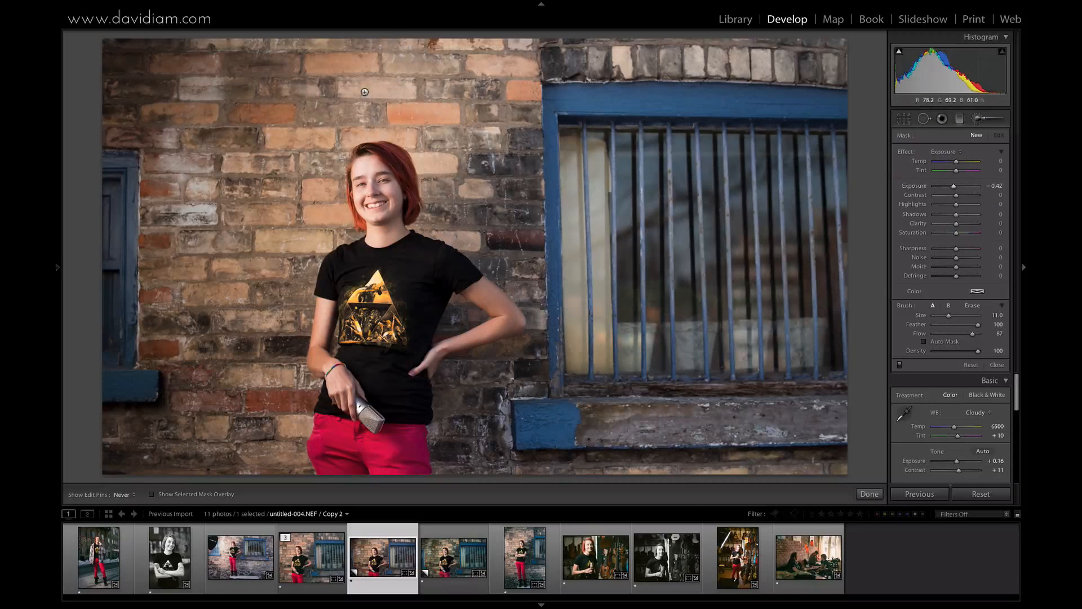
mouse_move(357, 93)
mouse_down()
mouse_move(433, 91)
mouse_move(451, 132)
mouse_up()
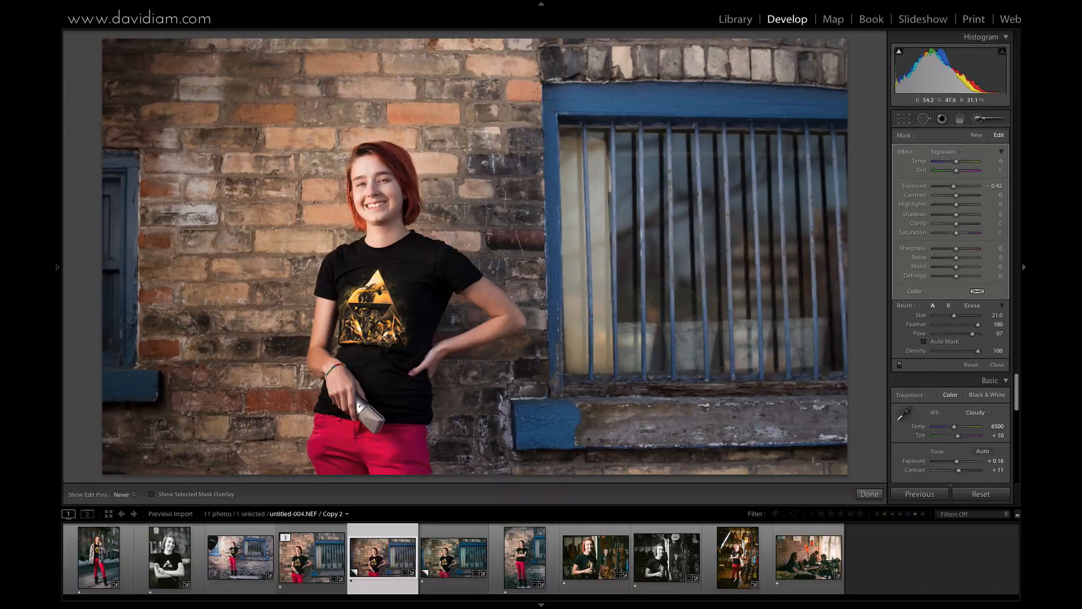
Step: Extend the exposure -0.42 darkening over the bright bricks of the upper wall beside the subject
drag(288, 107, 277, 250)
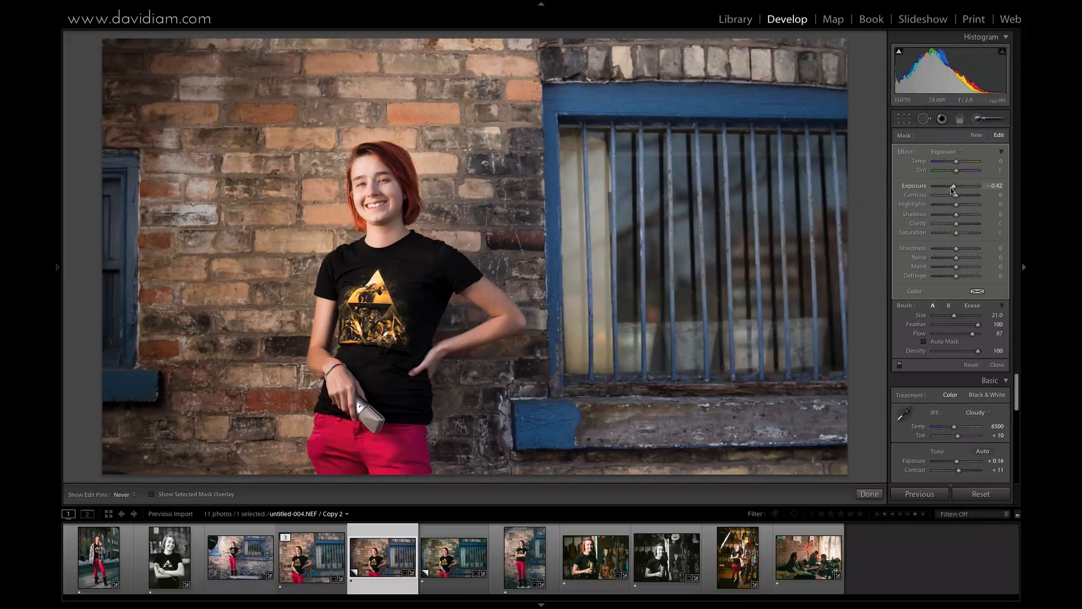
drag(949, 186, 953, 188)
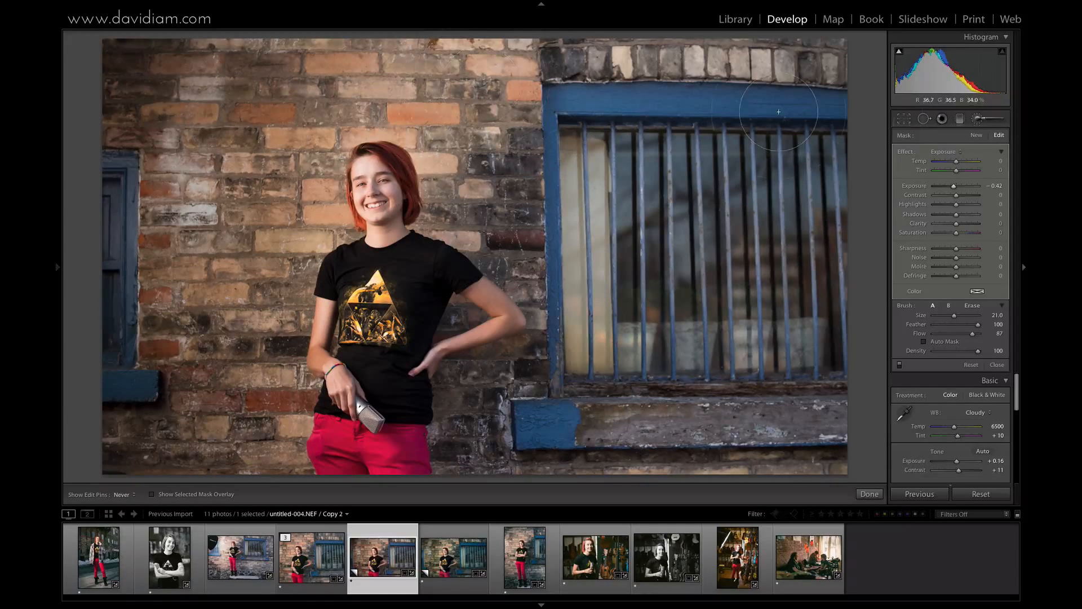
Step: Start a new Adjustment Brush with exposure 0.00 and Auto Mask on, and enlarge it to nearly the width of the red pants
click(976, 135)
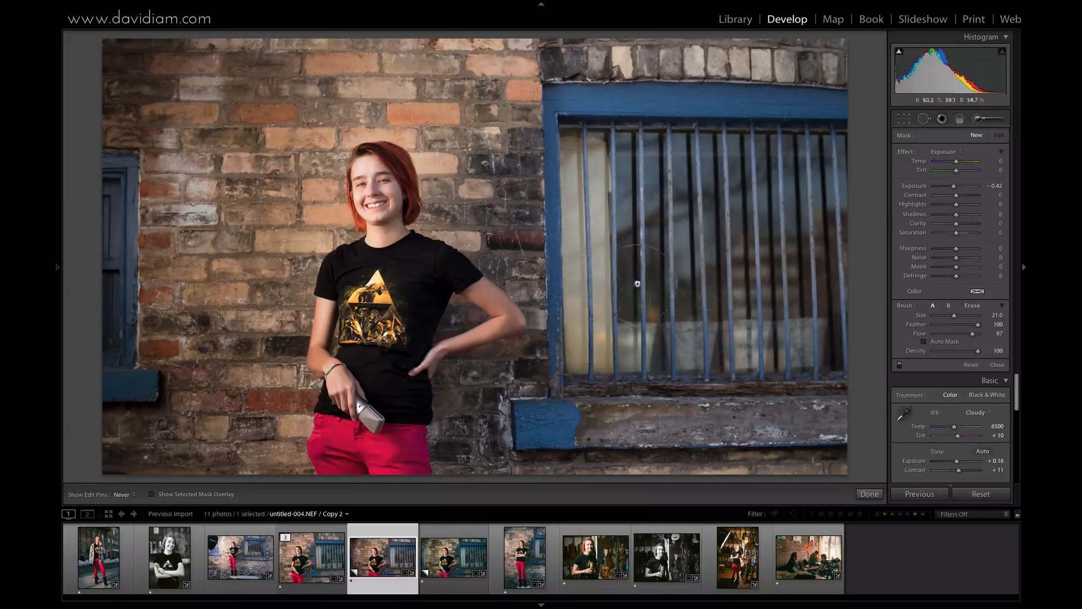
double_click(956, 188)
click(923, 341)
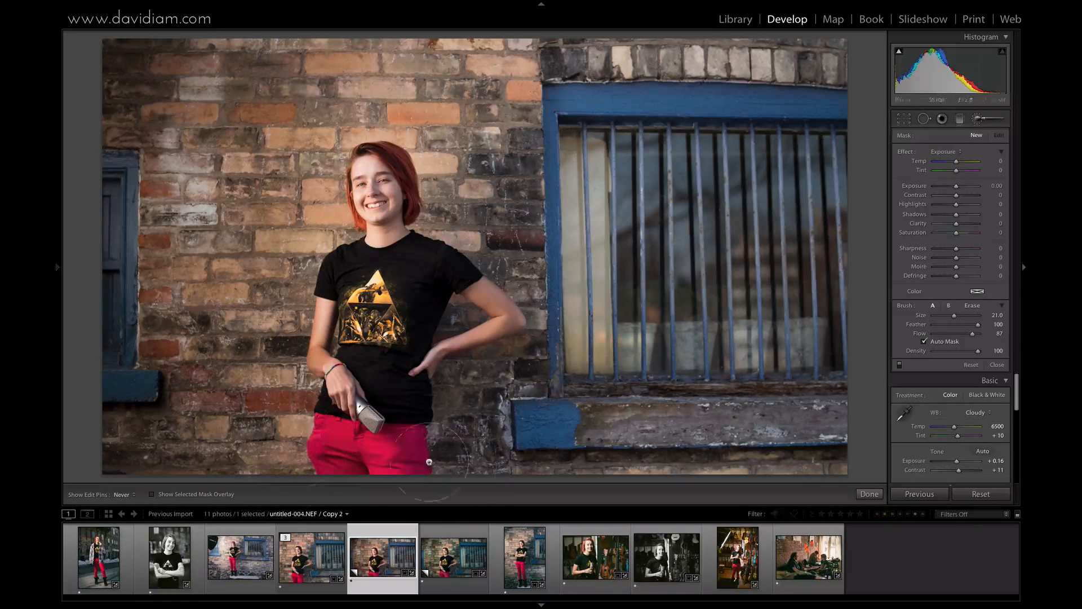
scroll(341, 449, up, 5)
scroll(371, 441, down, 8)
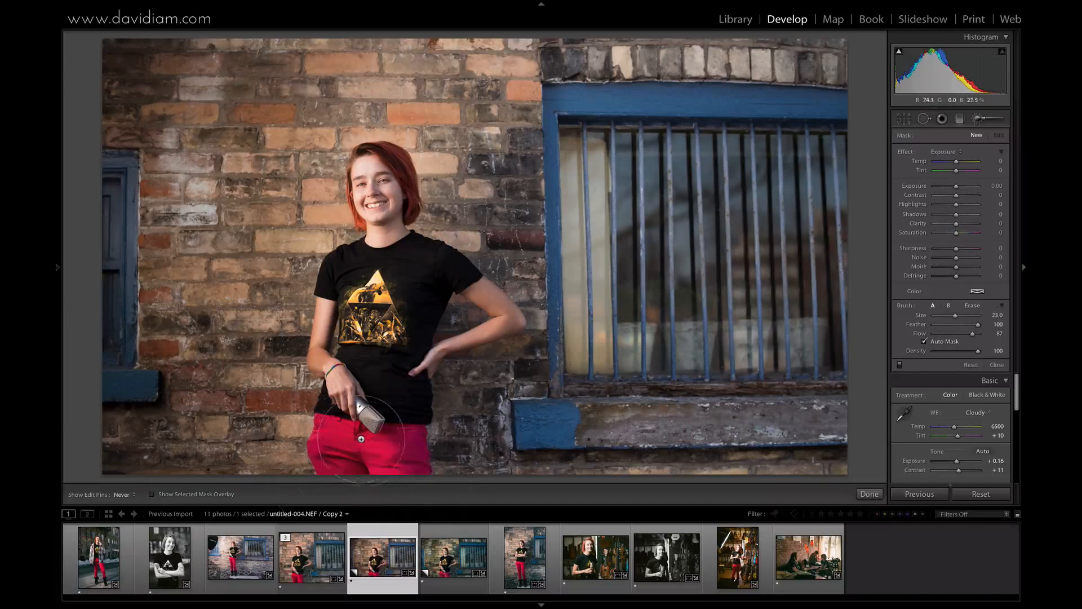
scroll(367, 444, up, 6)
Step: Show the selected mask overlay and paint the mask over the subject's red pants
click(168, 494)
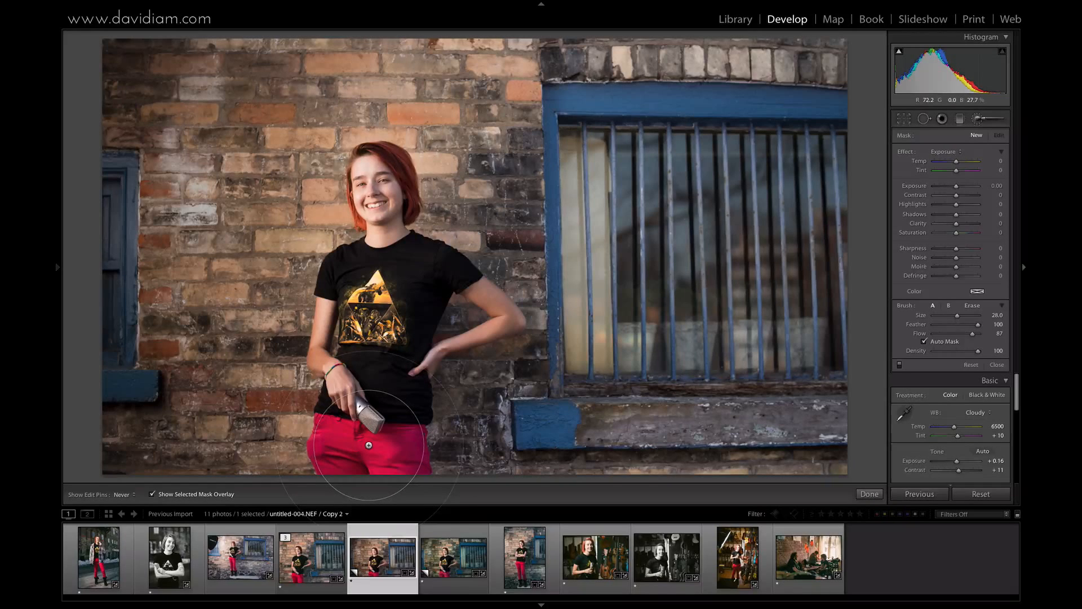
click(368, 445)
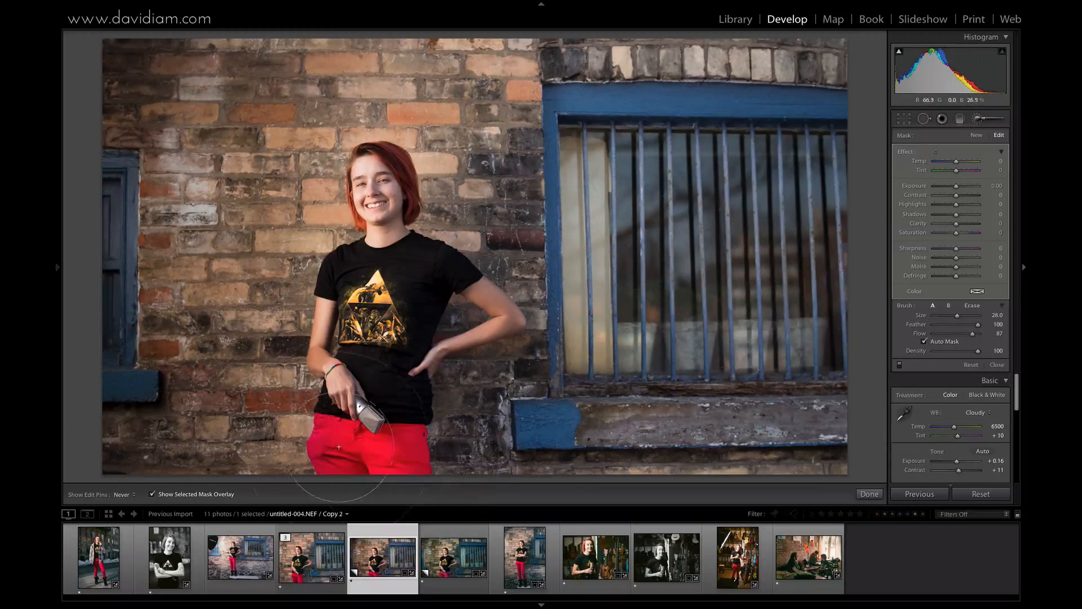
scroll(327, 447, down, 3)
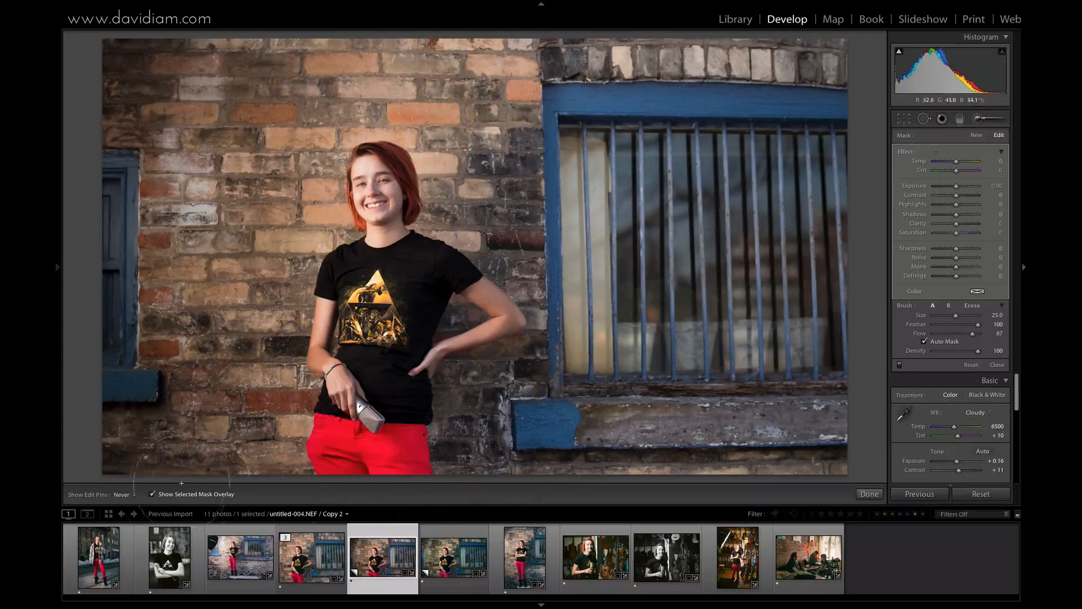
Step: Check the pants mask with its overlay on and off, set the brush's saturation to -18 and close the brush
click(152, 494)
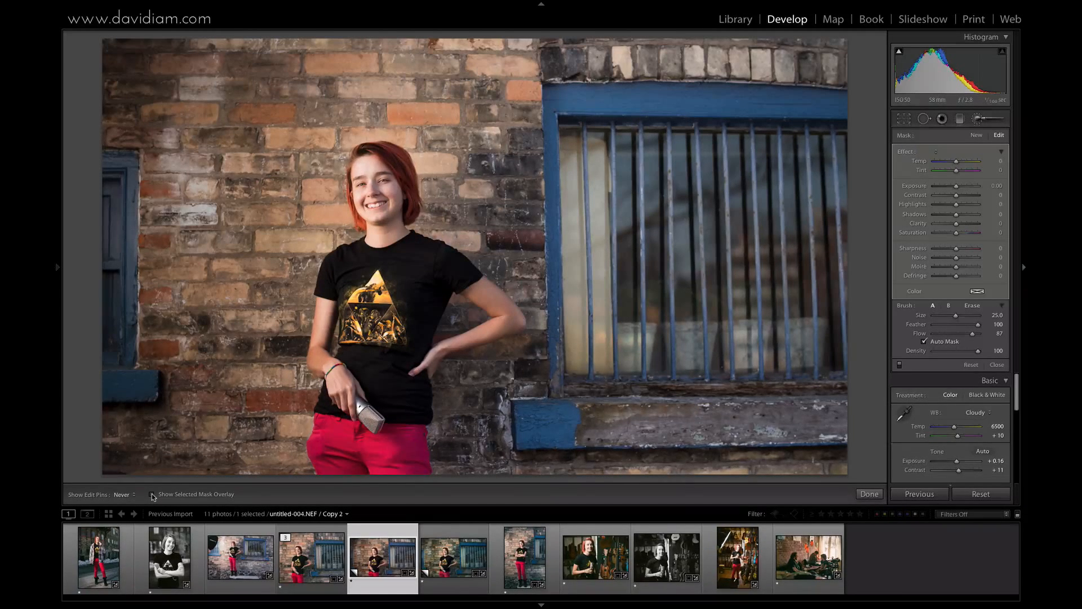
click(153, 494)
click(152, 494)
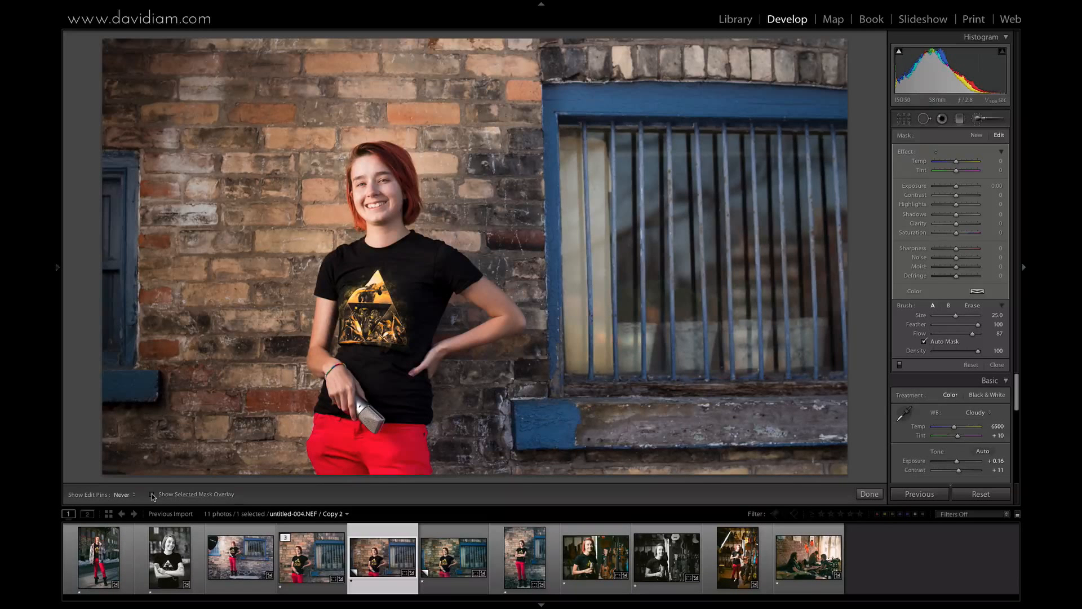
click(152, 495)
click(152, 495)
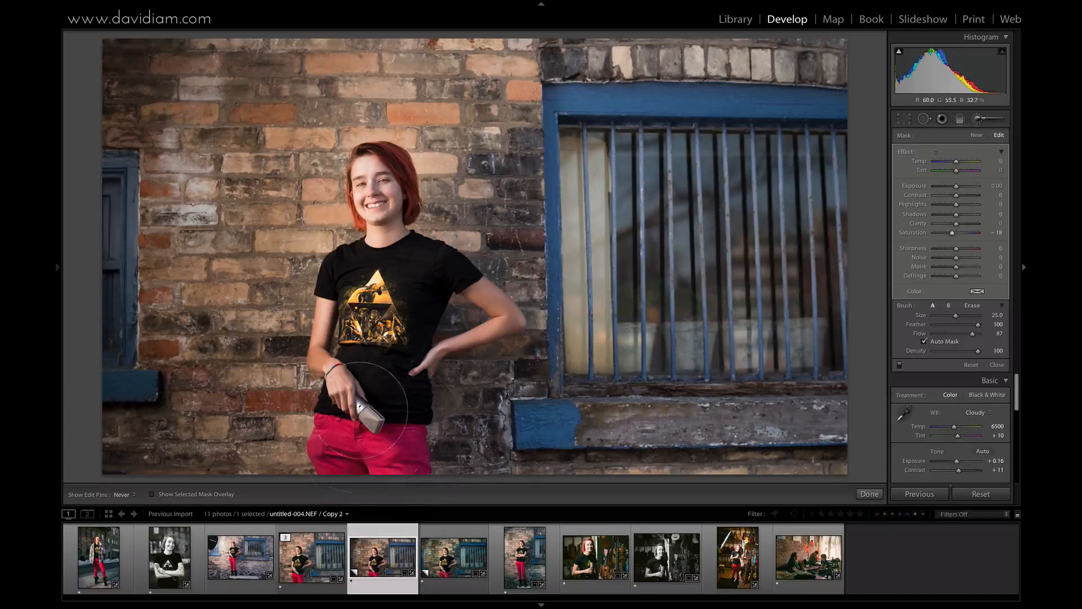
click(978, 119)
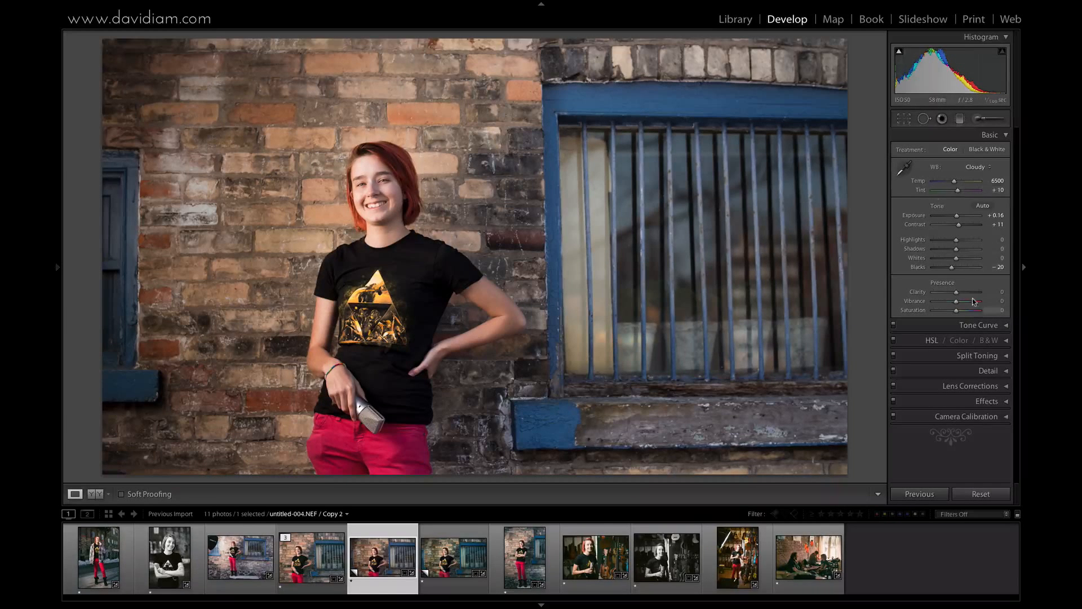
Step: Split-tone the highlights with a warm orange of hue 41 and saturation 84
click(993, 360)
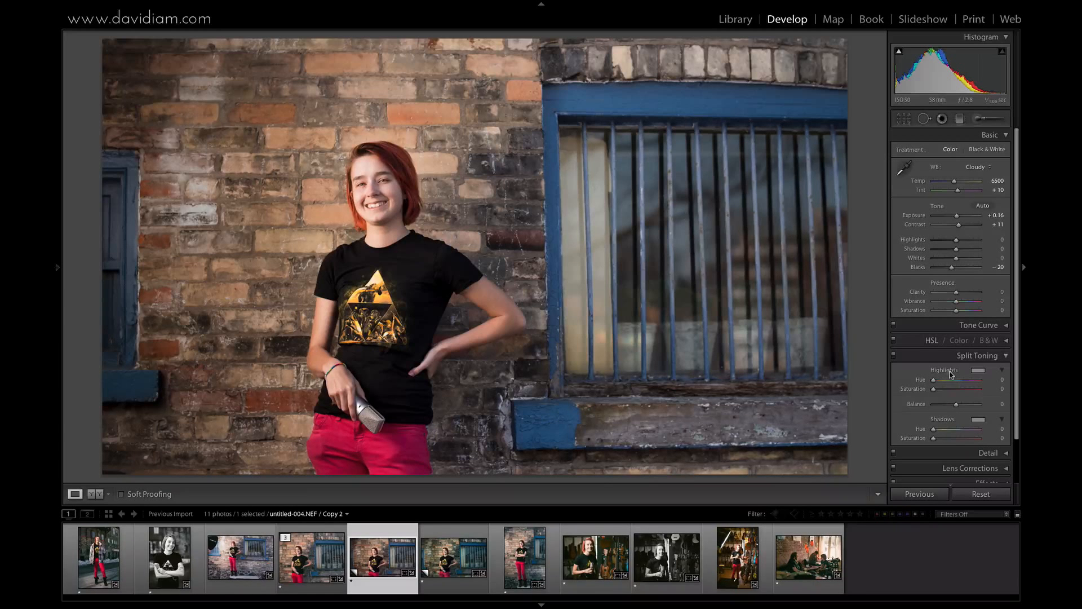
click(978, 370)
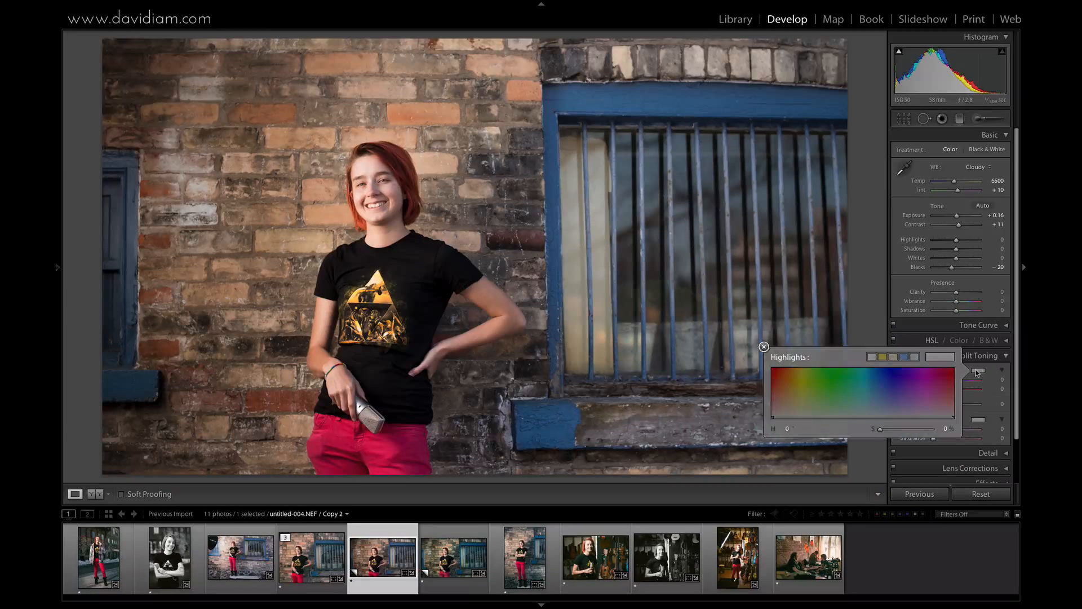
click(800, 382)
drag(801, 382, 803, 377)
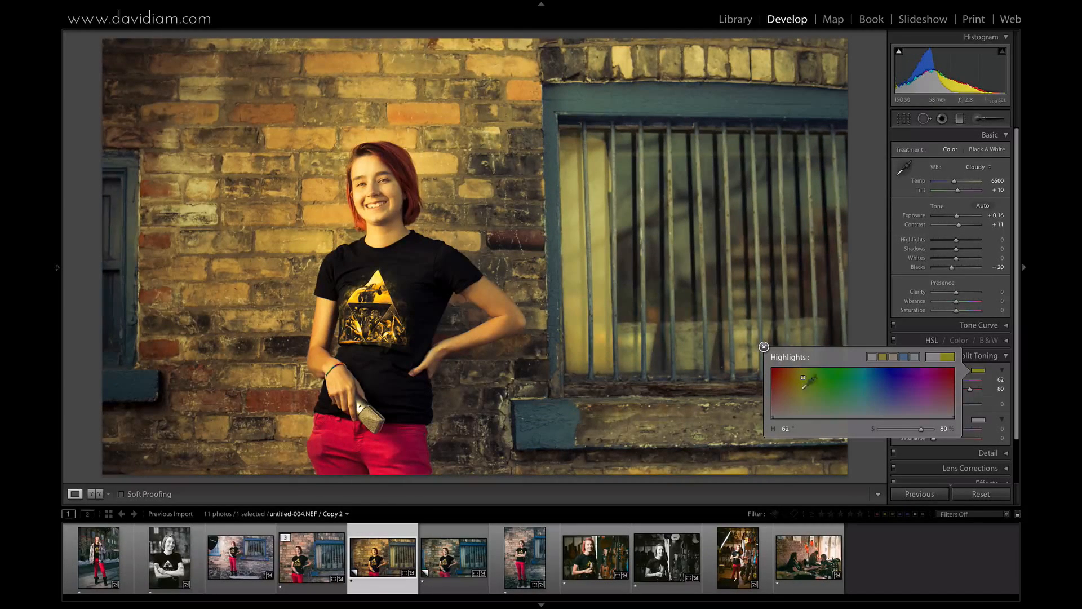
click(802, 374)
drag(802, 374, 793, 374)
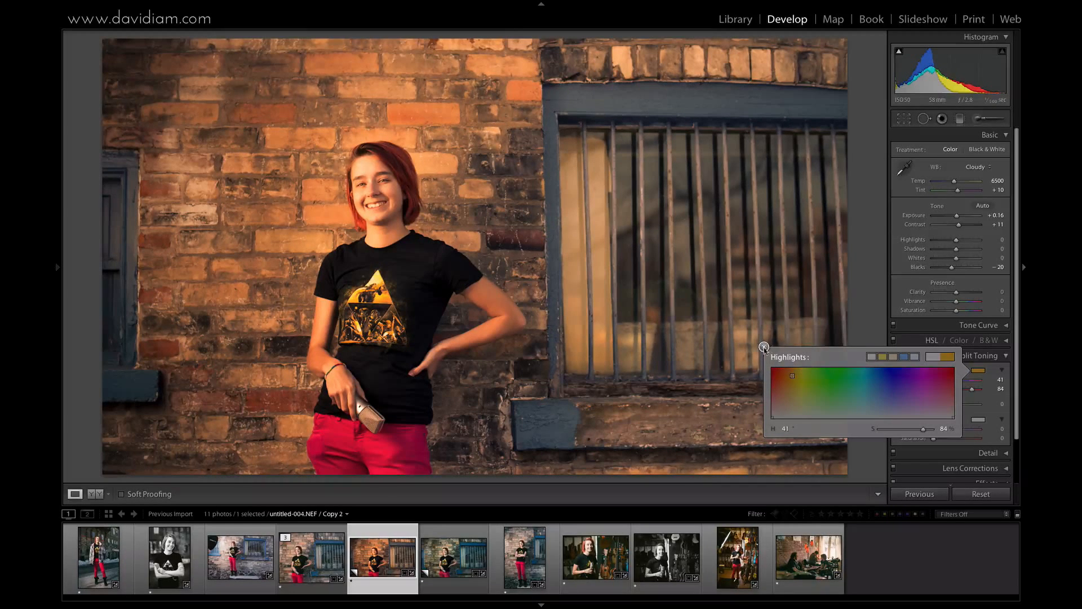
click(764, 347)
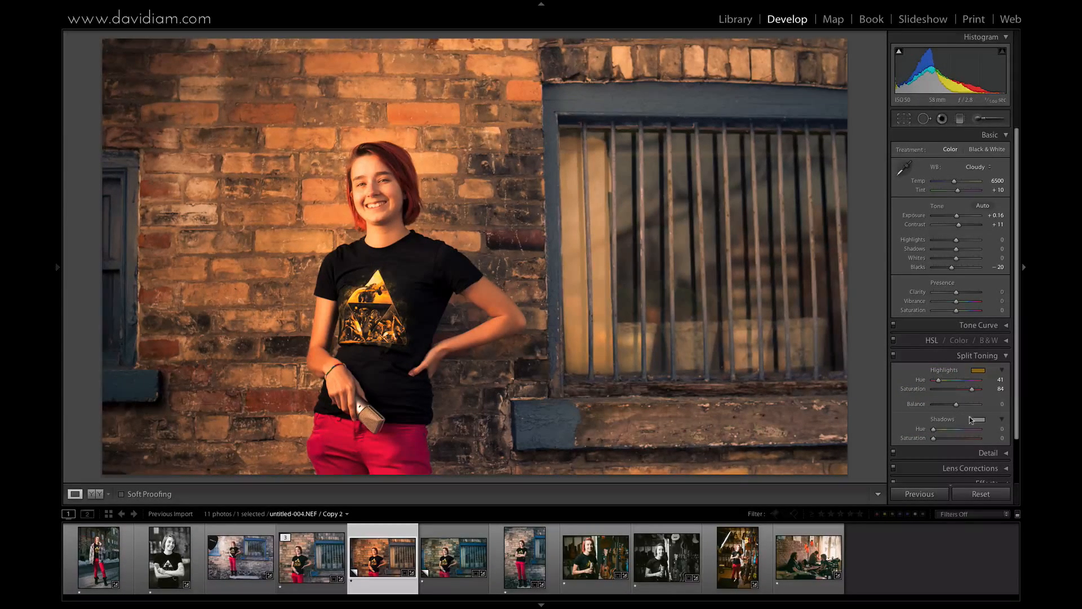
Step: Split-tone the shadows with a teal of hue 187 and saturation 60
click(977, 419)
click(857, 430)
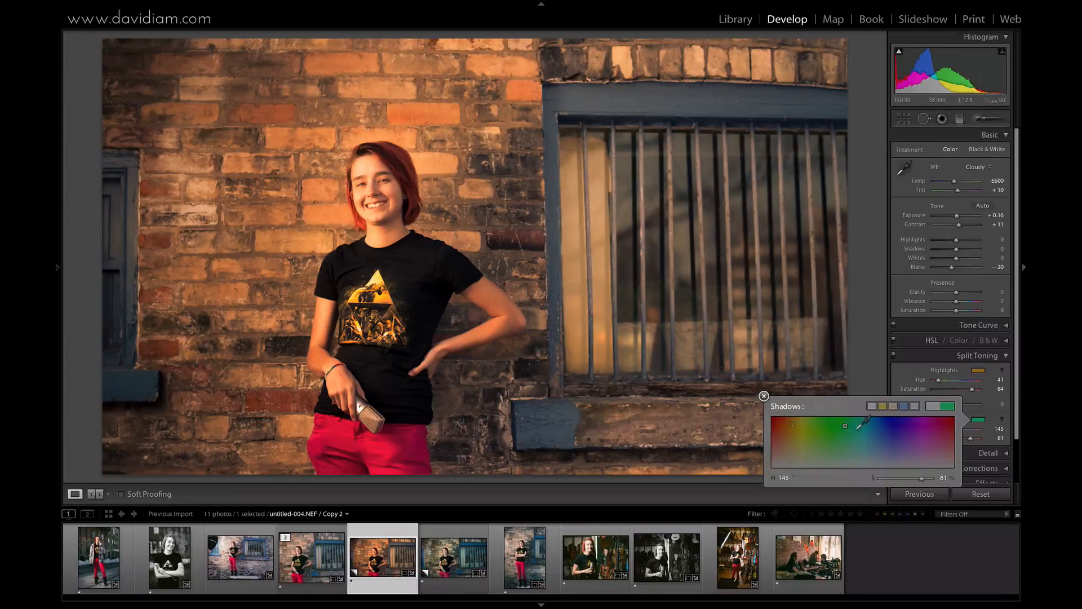
drag(857, 430, 862, 432)
click(865, 426)
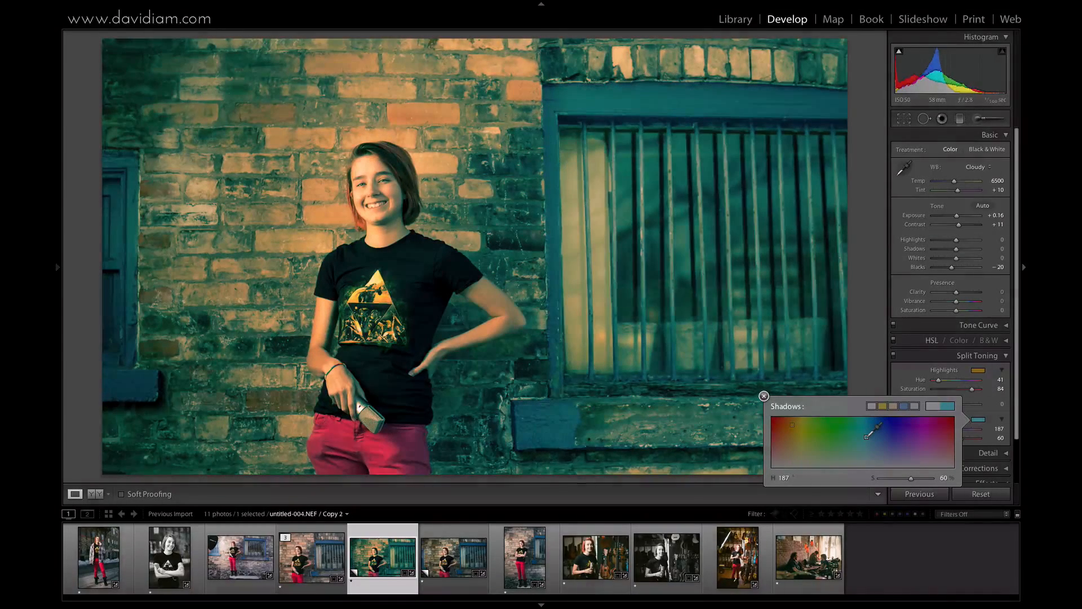
click(764, 396)
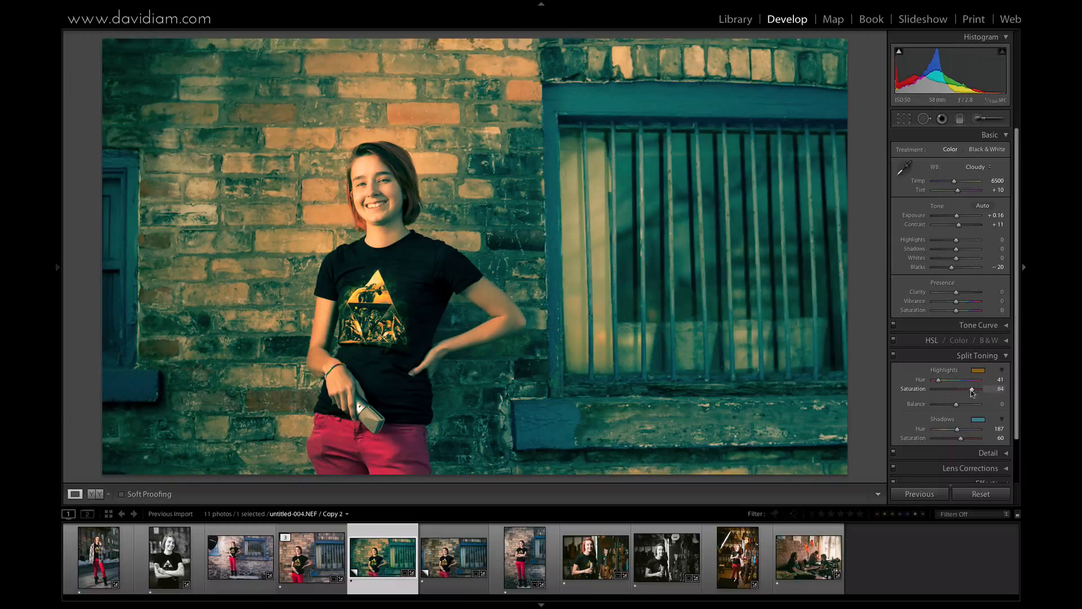
Step: Reduce the split-toning saturation to 16 for highlights and 18 for shadows, and set the balance to -7
drag(972, 390, 944, 394)
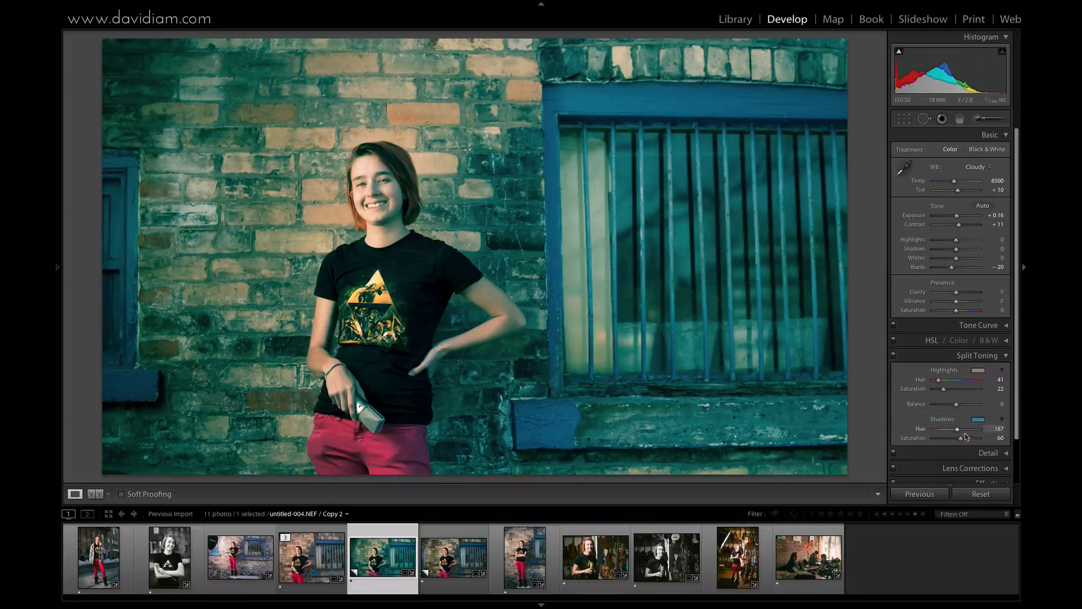
drag(960, 438, 942, 439)
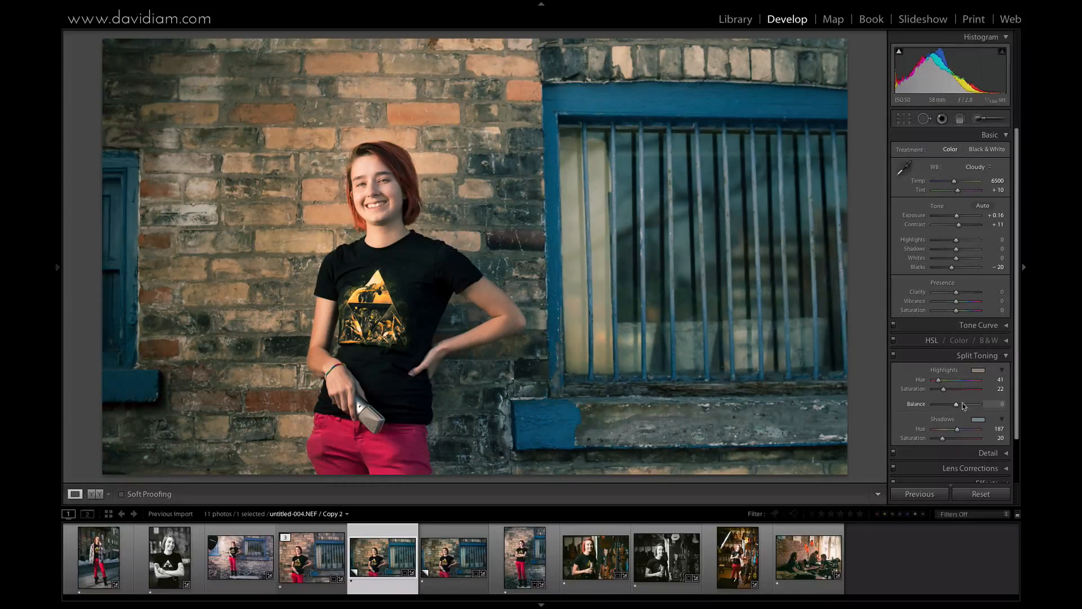
mouse_move(961, 404)
mouse_down()
mouse_move(971, 406)
mouse_move(934, 407)
mouse_move(969, 407)
mouse_move(956, 407)
mouse_up()
drag(941, 389, 939, 389)
Step: Compare the photo with split toning off and on, and raise the overall contrast to +29
click(893, 355)
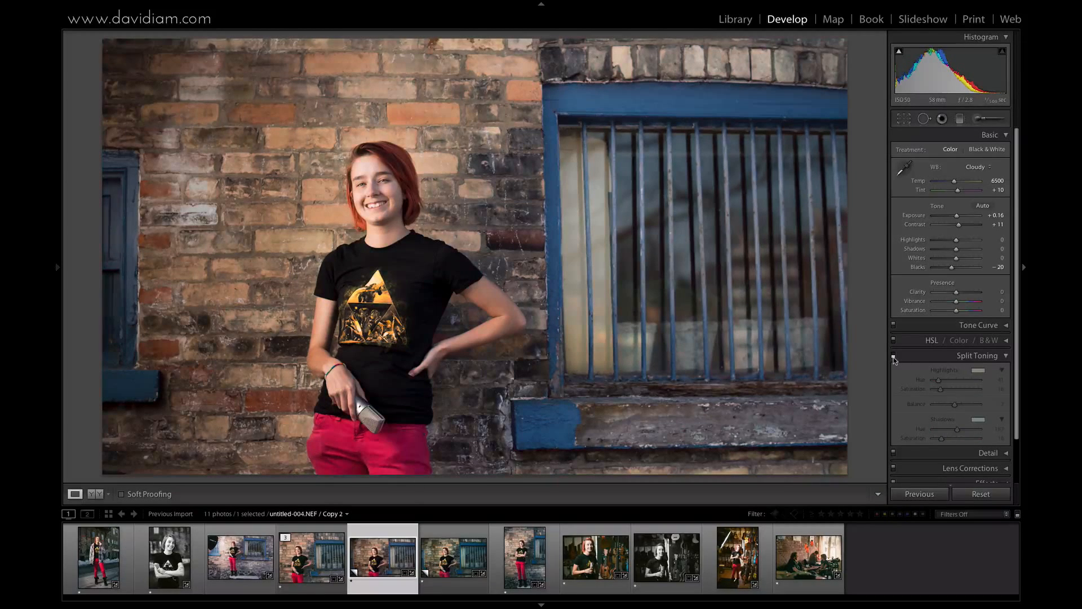
click(893, 355)
click(893, 355)
click(893, 355)
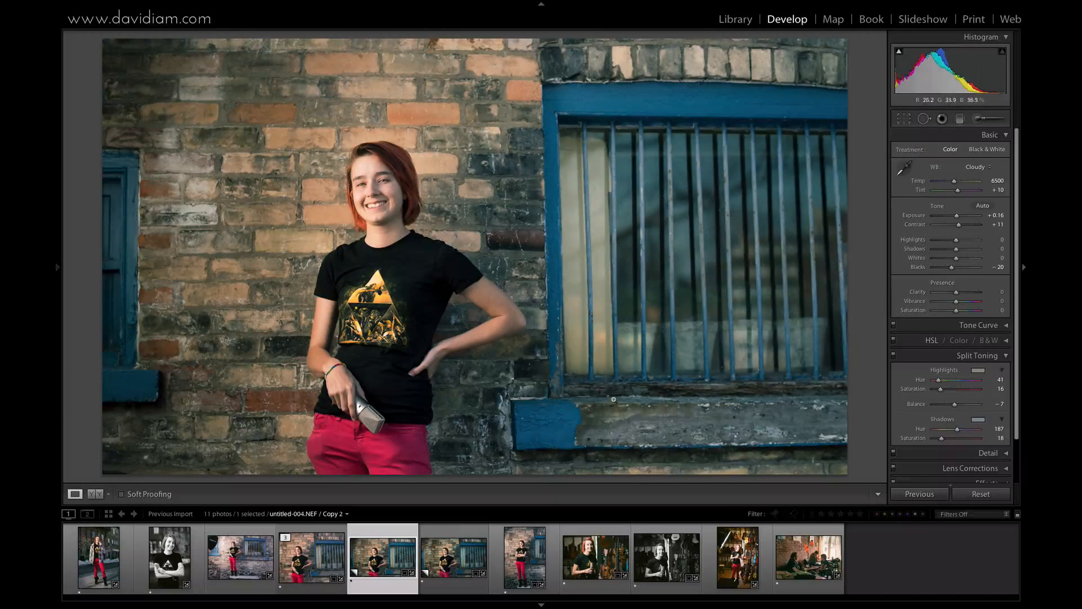
drag(958, 225, 961, 224)
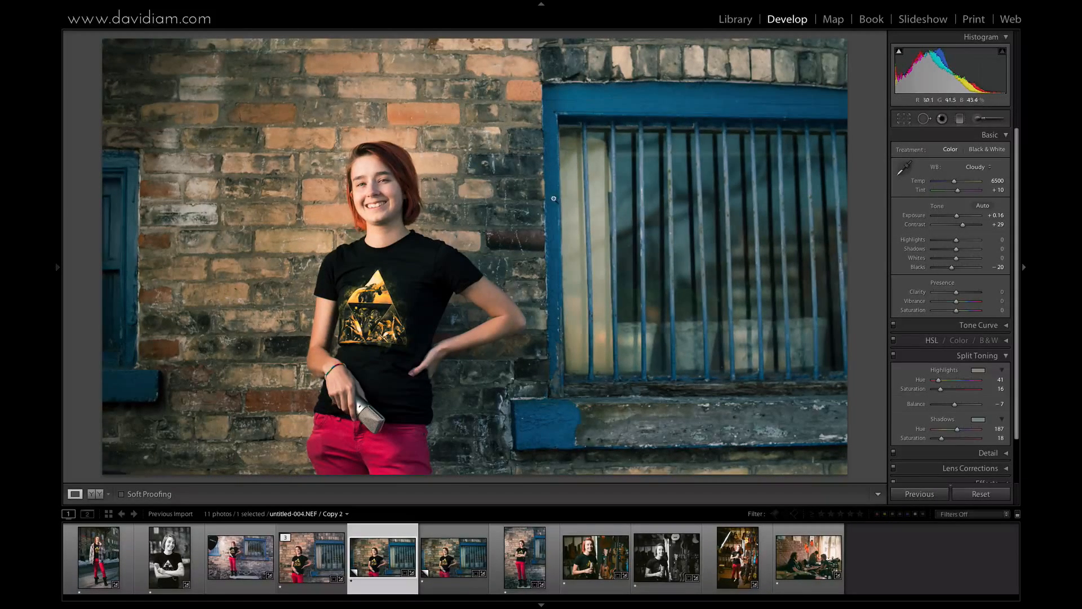
Step: Start a new size 25 Adjustment Brush with exposure -0.33 and Auto Mask, and paint it over the bright side of the subject's face
click(996, 120)
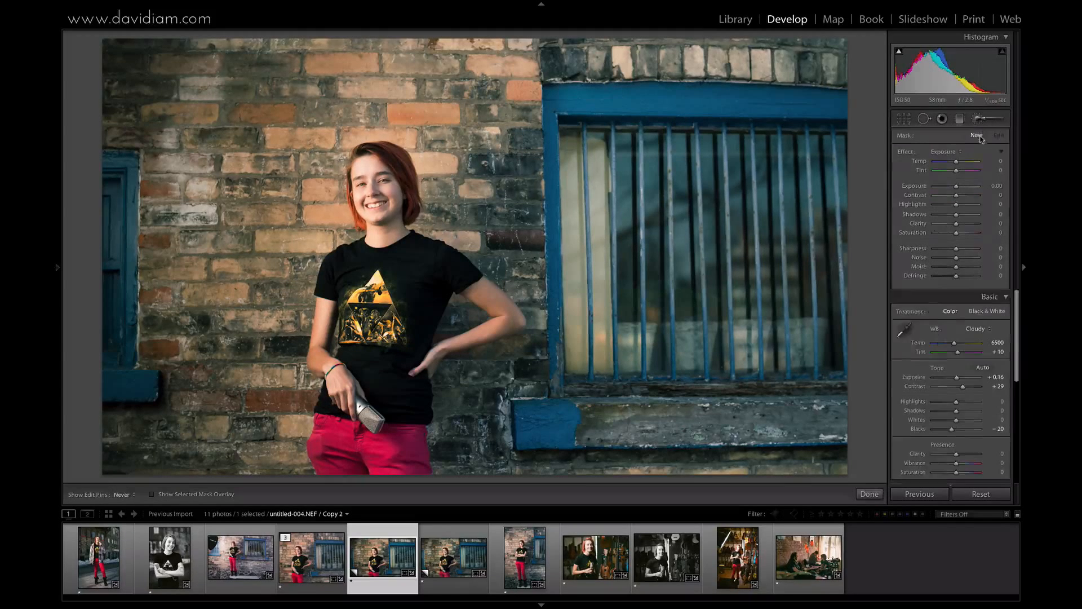
drag(958, 189, 956, 191)
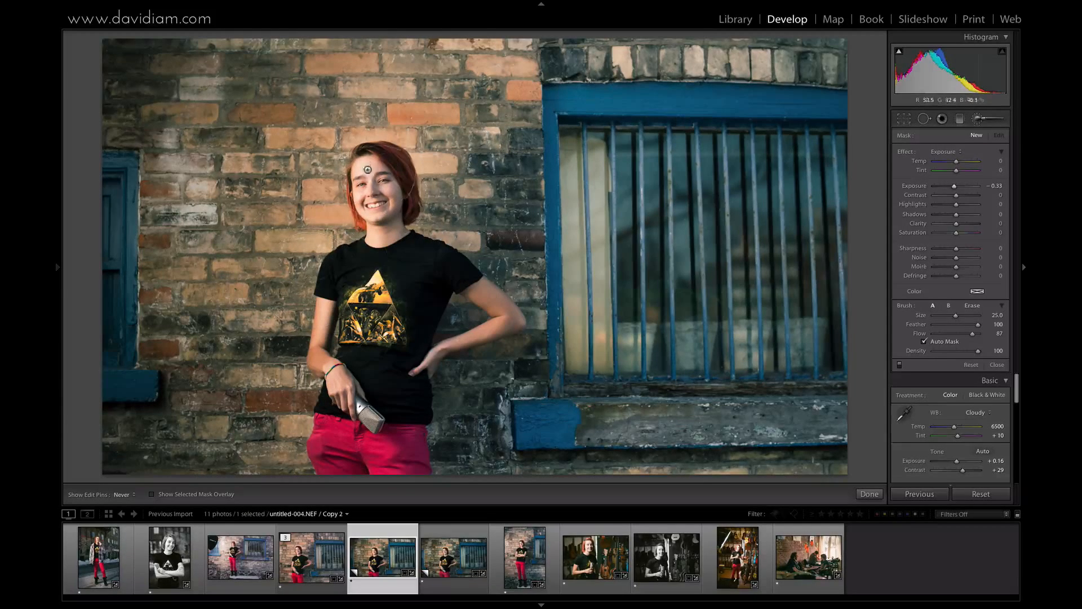
key(z)
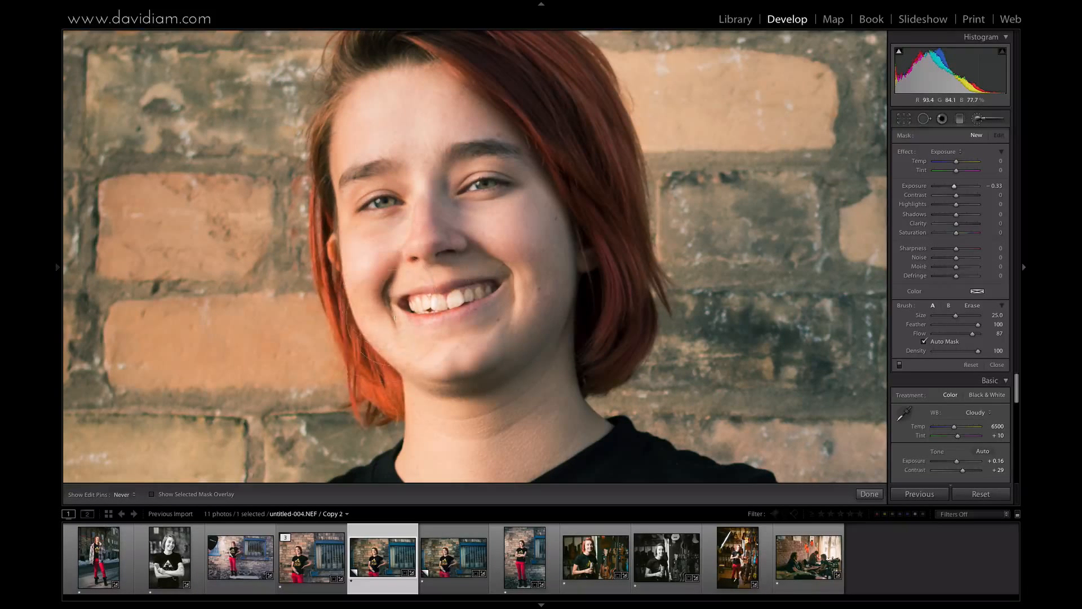
mouse_move(430, 344)
mouse_down()
mouse_move(440, 354)
mouse_move(440, 443)
mouse_move(386, 213)
mouse_up()
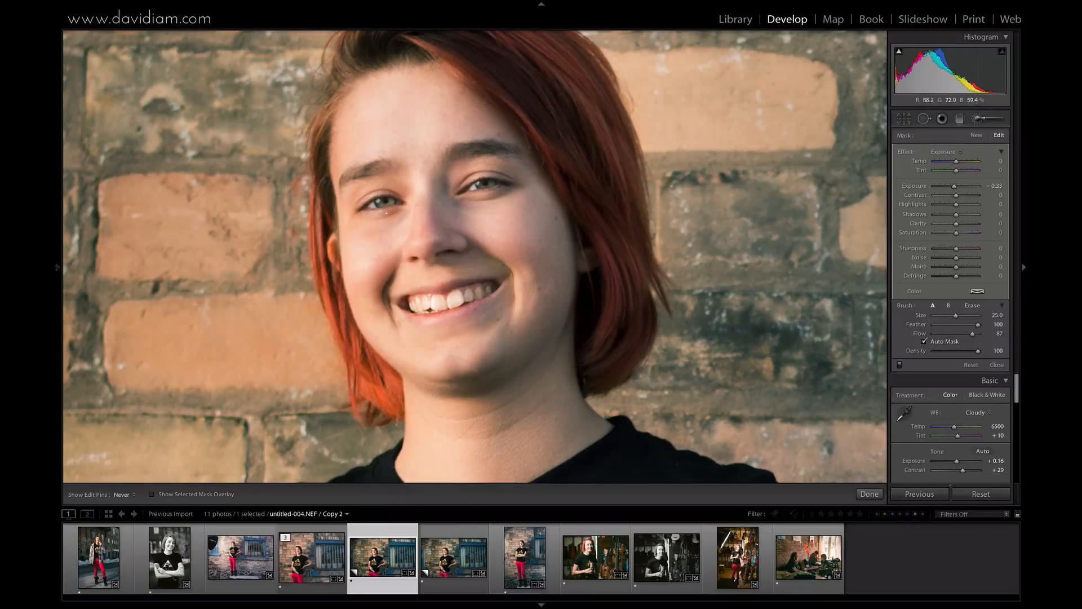
key(z)
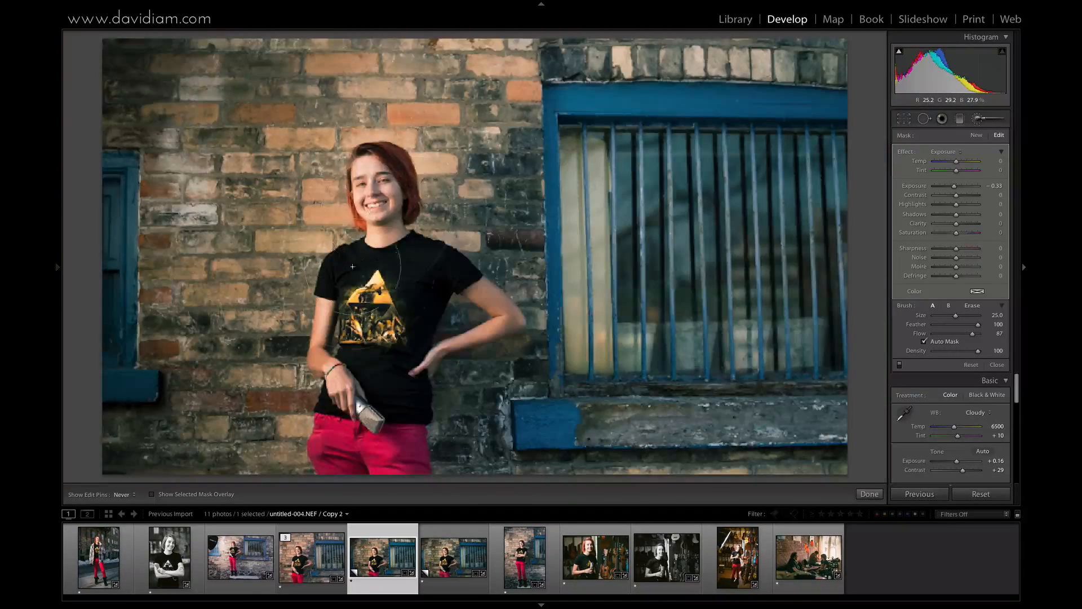
Step: Paint the exposure -0.33 darkening along the subject's arm beside the shirt print and close the brush
key(z)
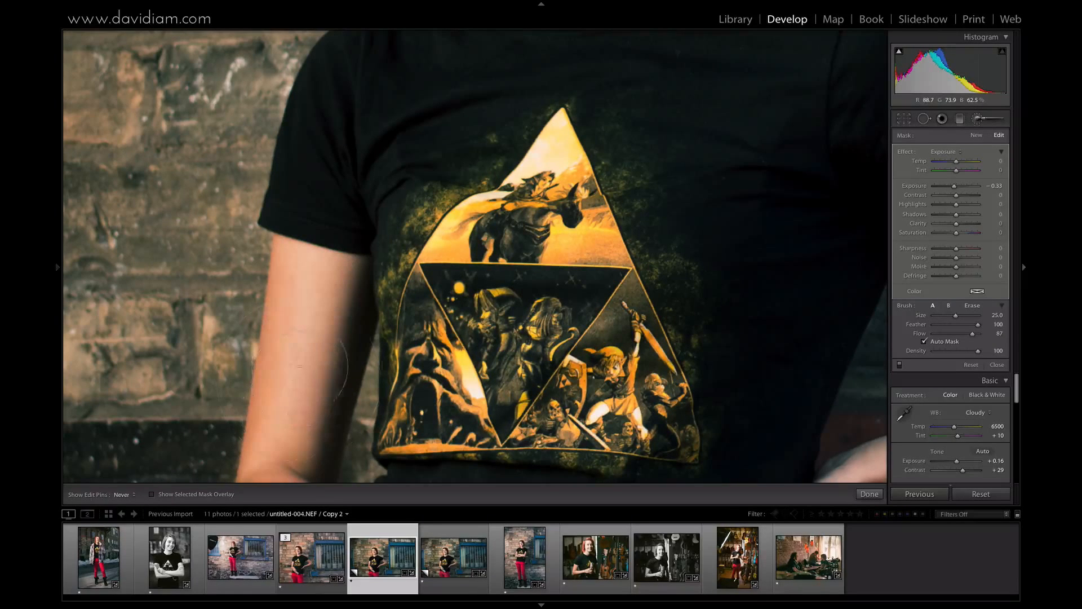
drag(307, 345, 375, 106)
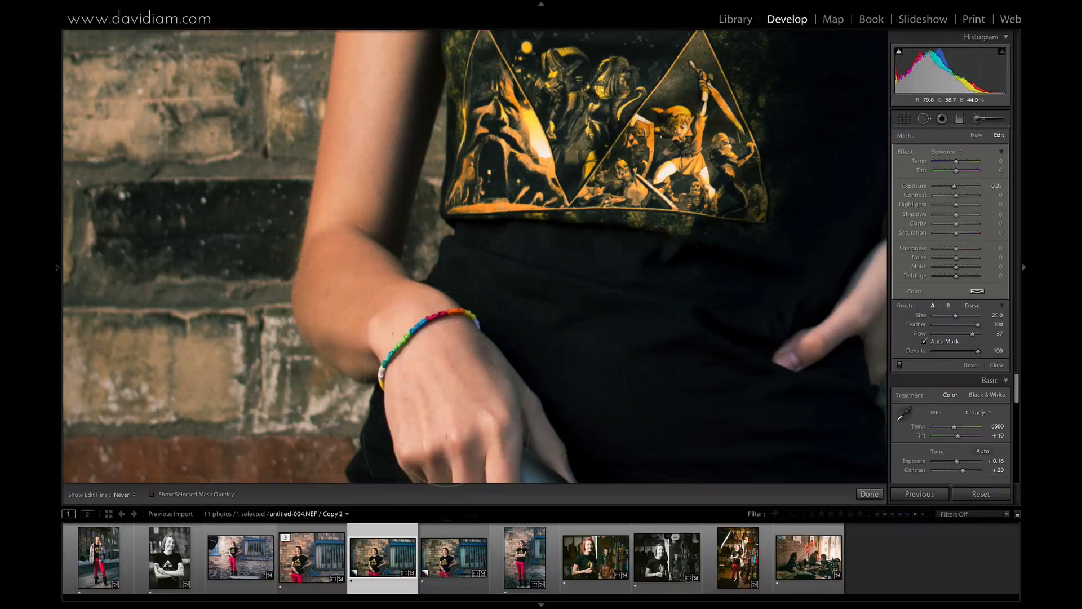
click(559, 277)
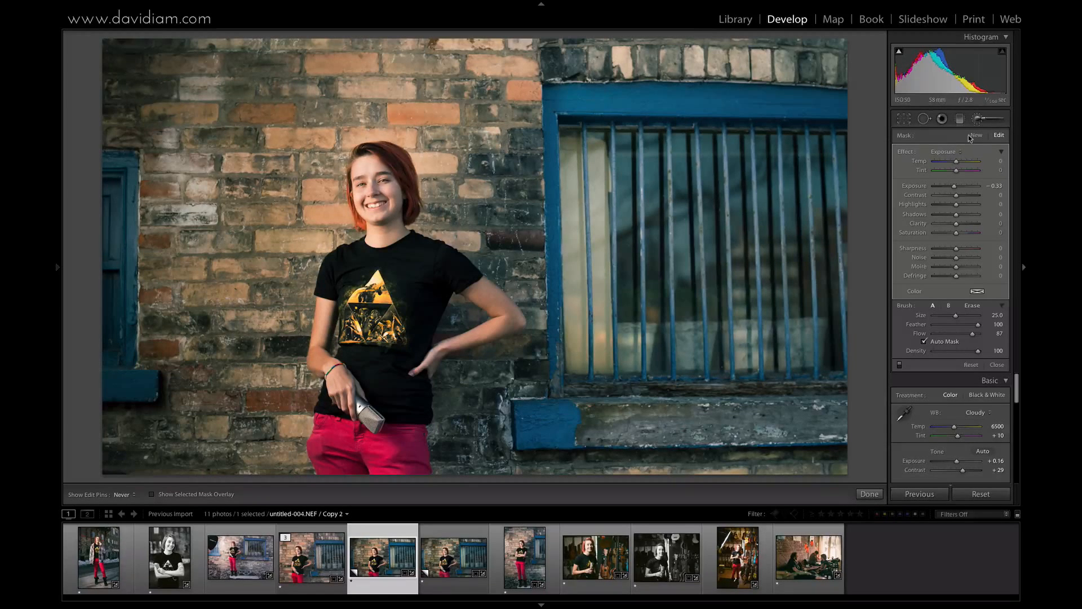
click(971, 120)
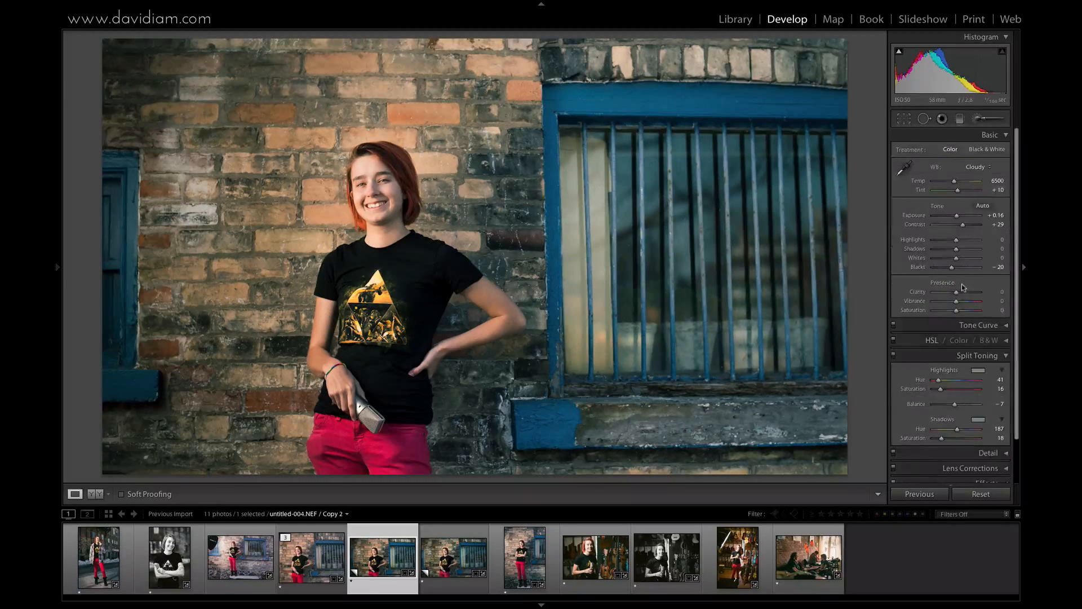
Step: Add a Highlight Priority post-crop vignette with an amount of -11 and close the effects settings
click(1006, 356)
click(1006, 401)
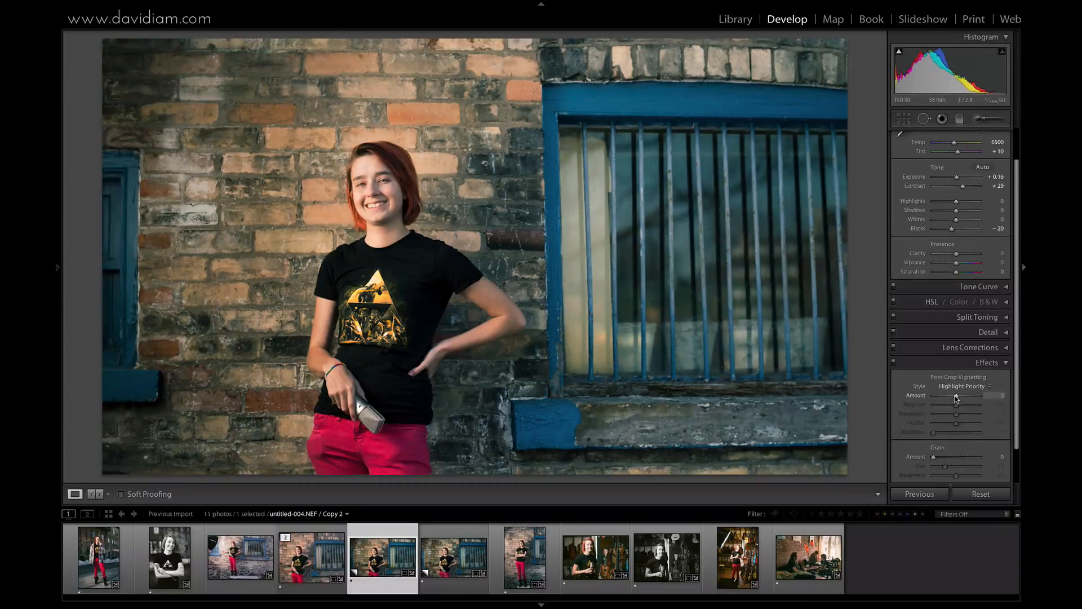
drag(956, 397, 953, 397)
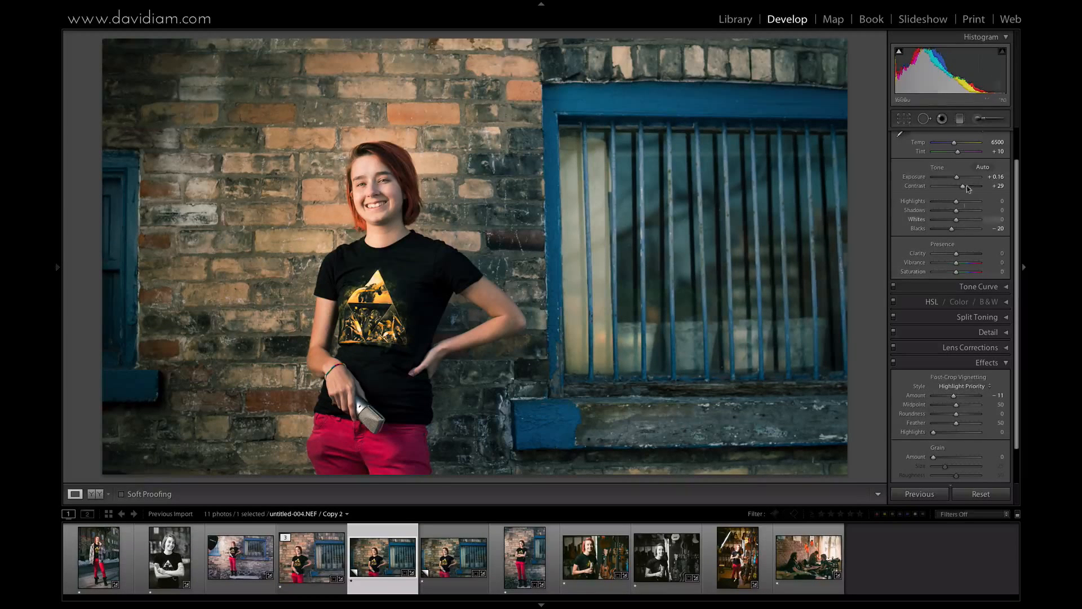
click(998, 363)
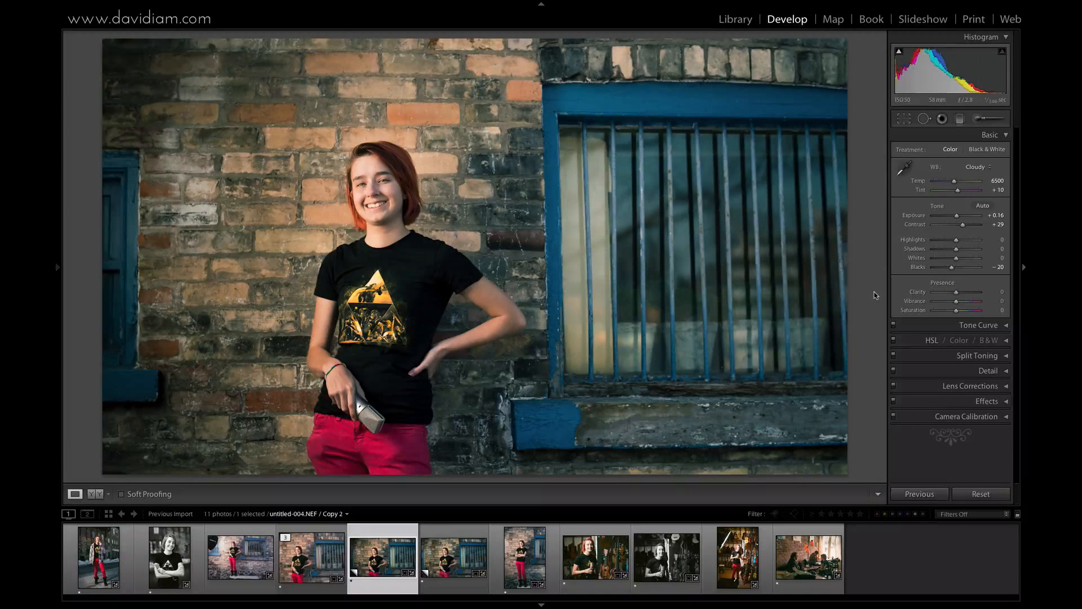
Step: Compare the edited portrait with the unedited original twice by resetting all adjustments and undoing each reset
click(977, 494)
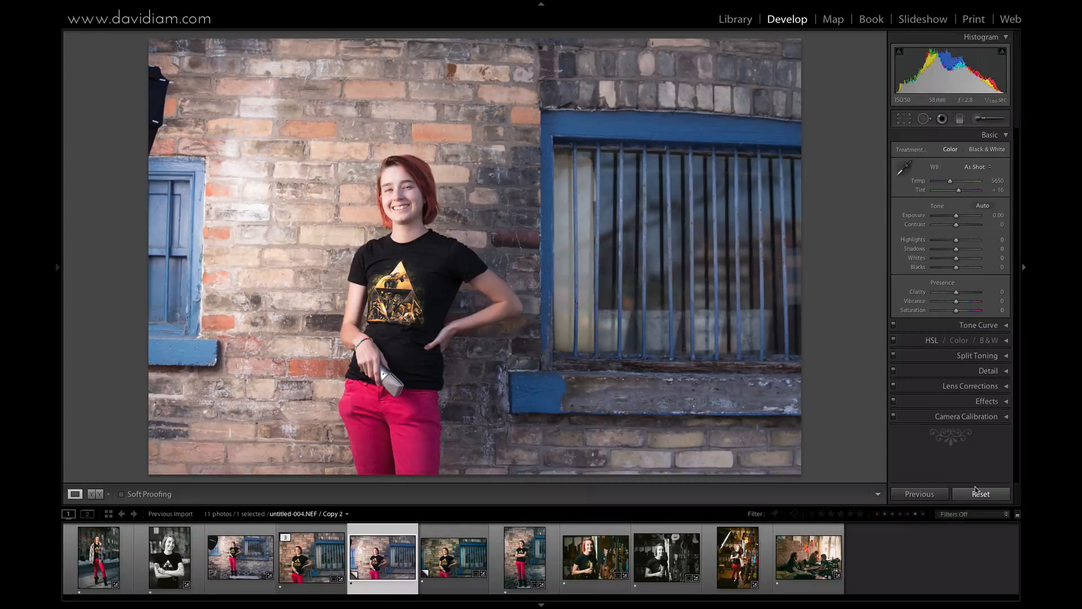
key(ctrl+z)
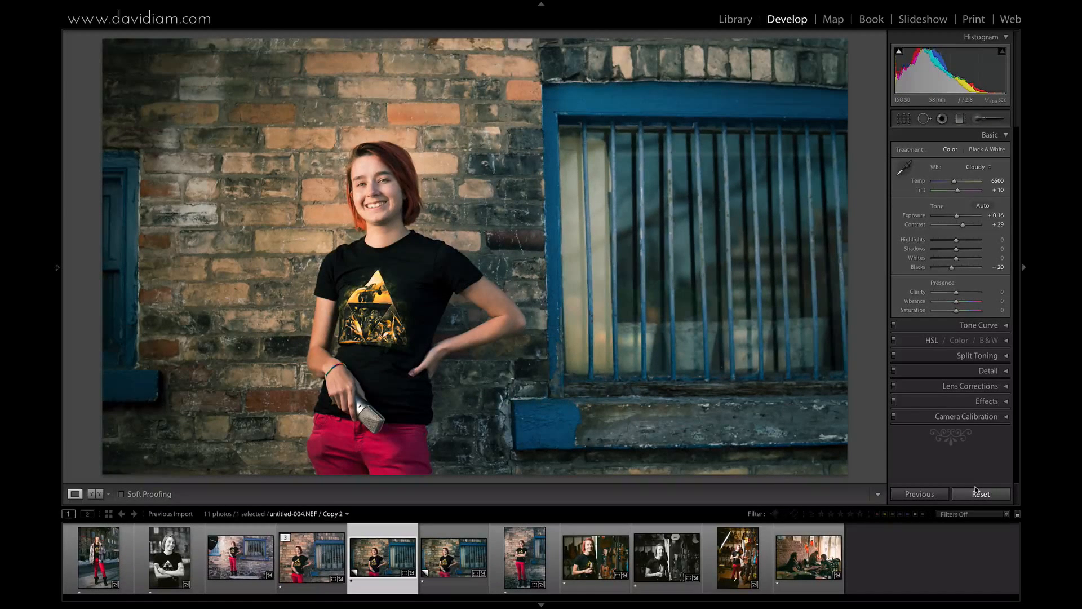
click(981, 494)
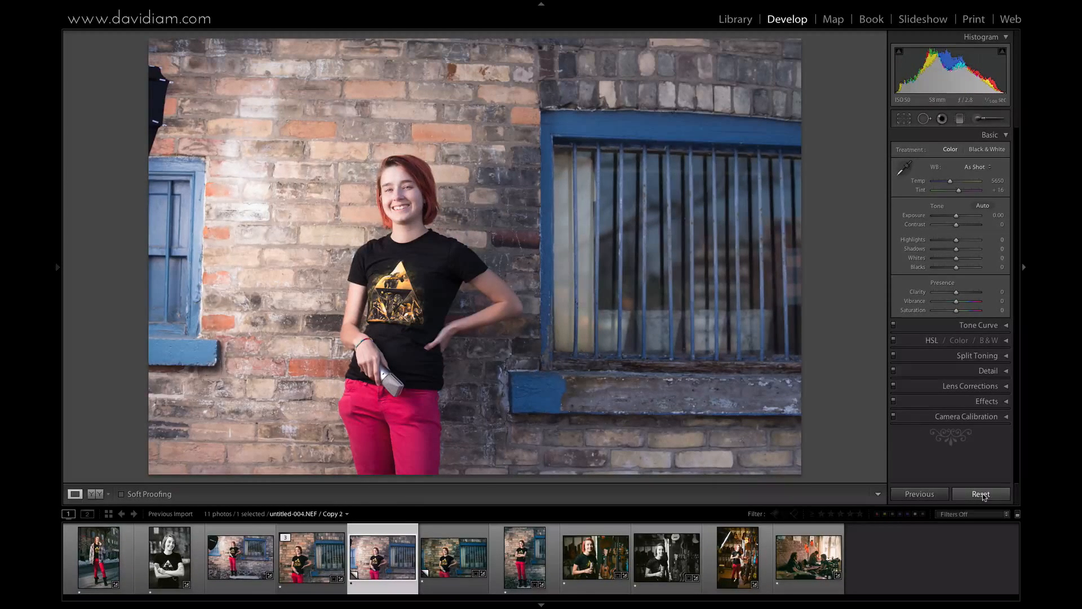
key(ctrl+z)
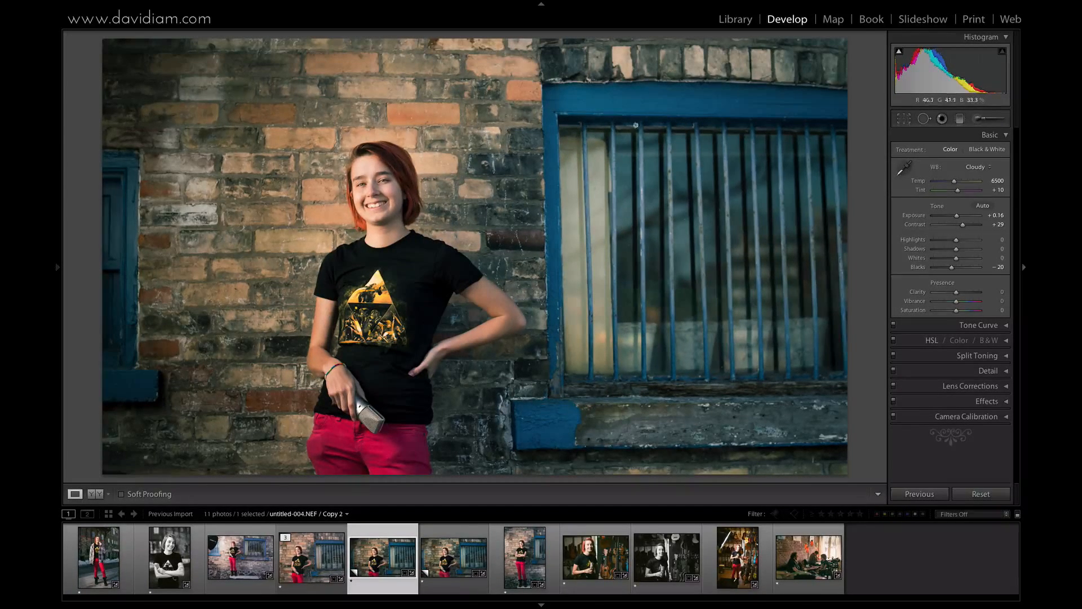
Step: Set the exposure of the existing graduated filter over the brick wall beside the subject to -1.18
click(960, 118)
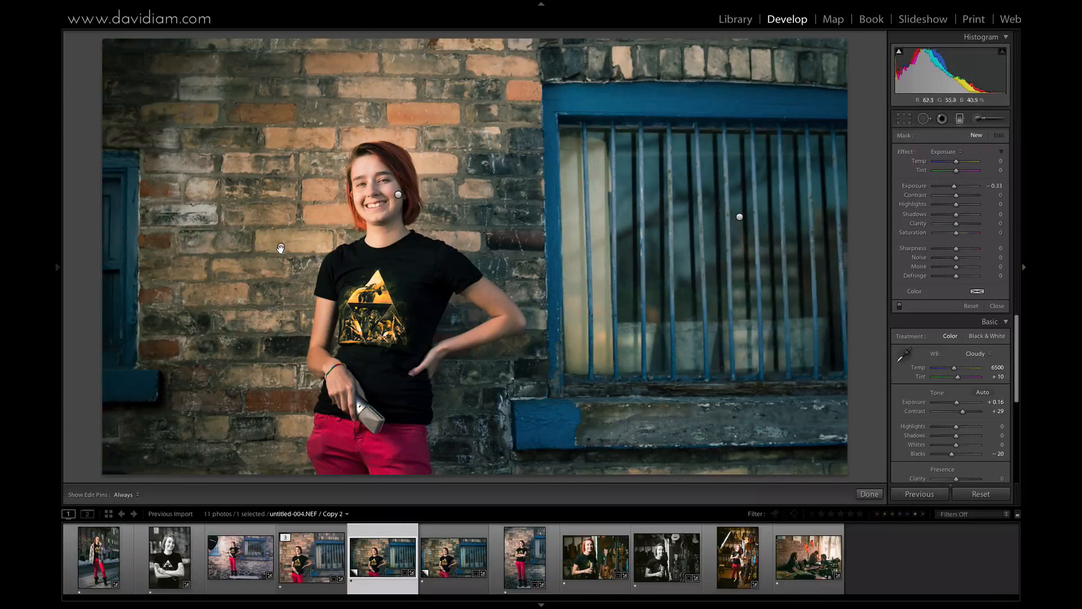
click(281, 246)
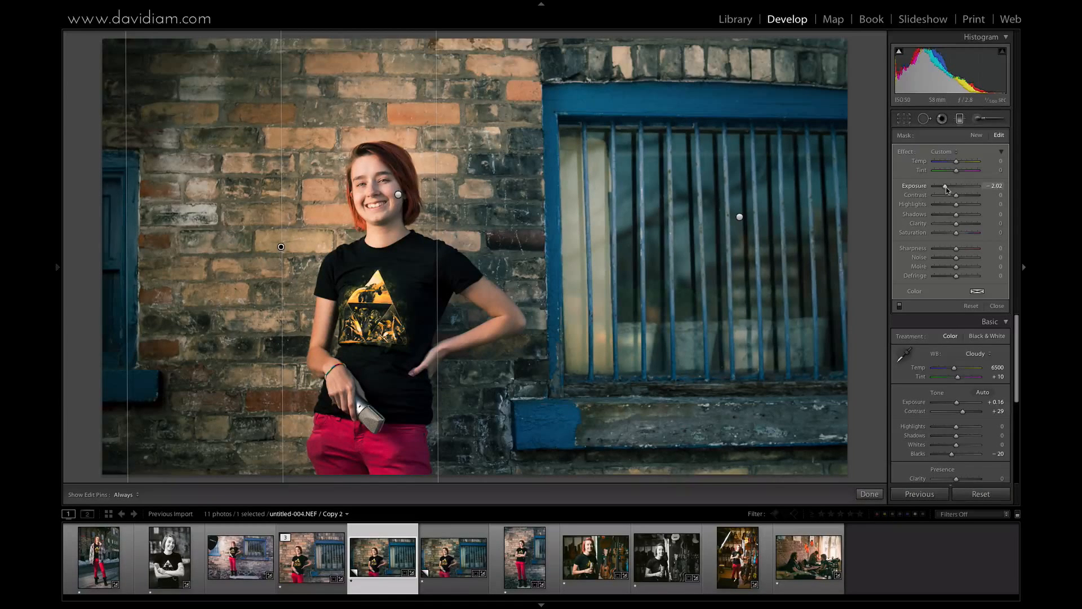
drag(950, 187, 950, 187)
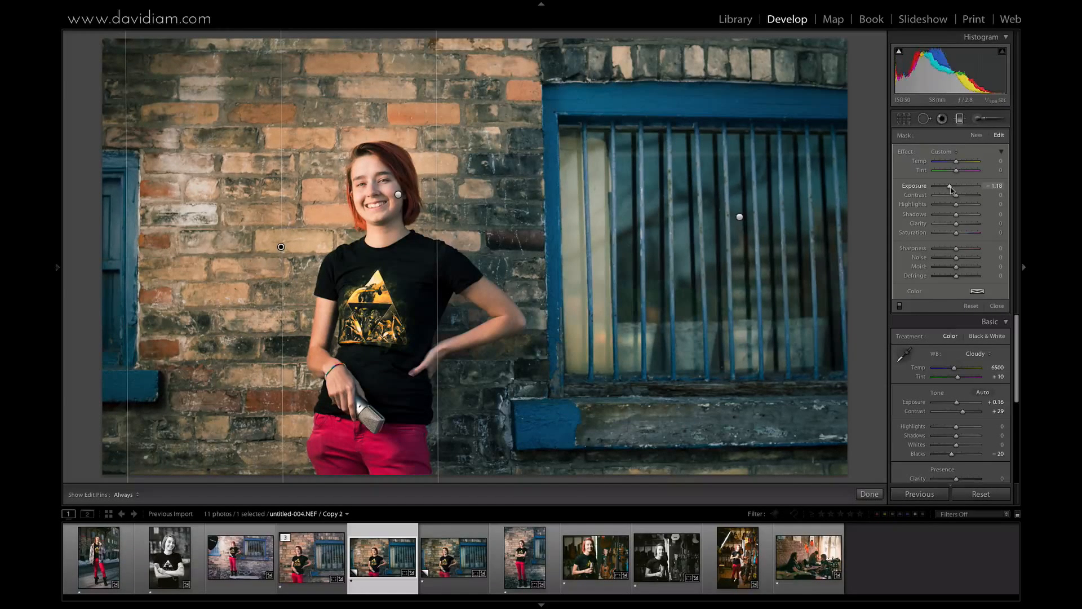
Step: Paint a new size 25 Adjustment Brush with exposure -0.33 and Auto Mask over the brick wall between the blue shutter and the subject
click(978, 120)
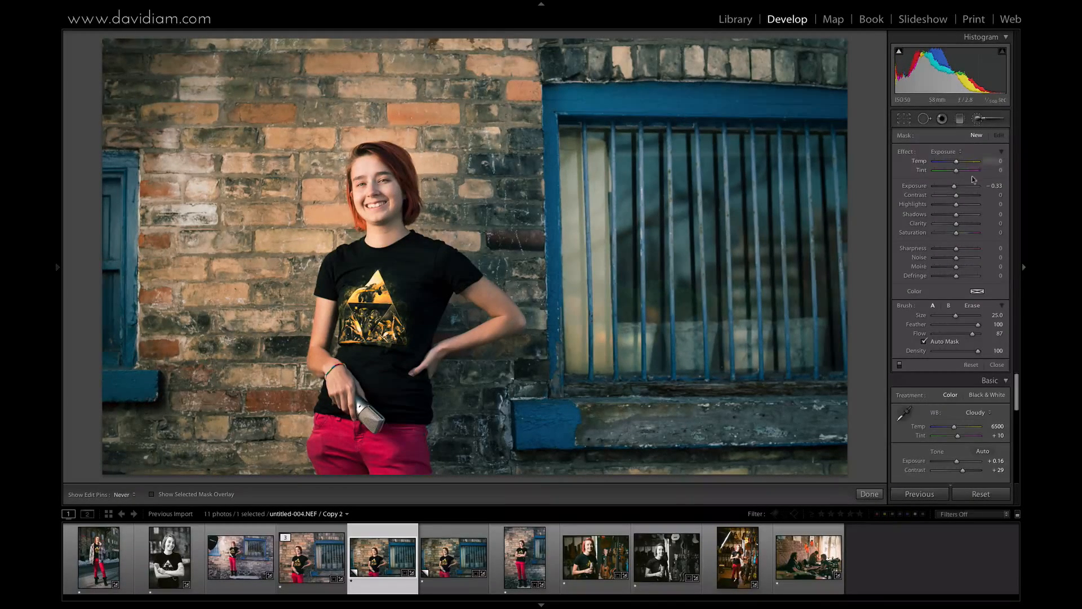
mouse_move(218, 313)
mouse_down()
mouse_move(183, 109)
mouse_move(205, 252)
mouse_move(201, 325)
mouse_move(213, 345)
mouse_up()
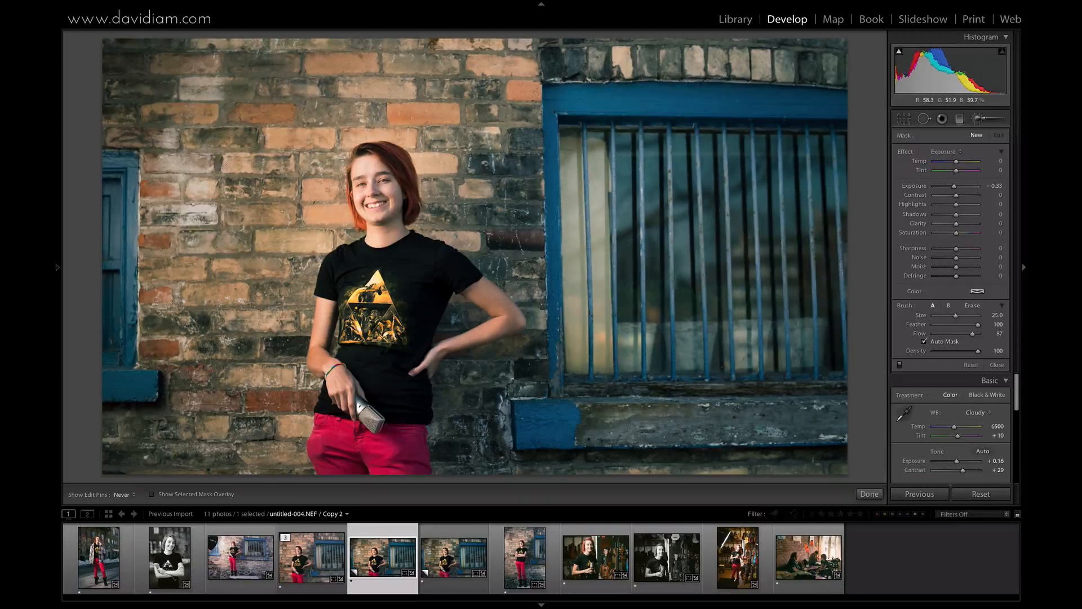
drag(297, 181, 219, 402)
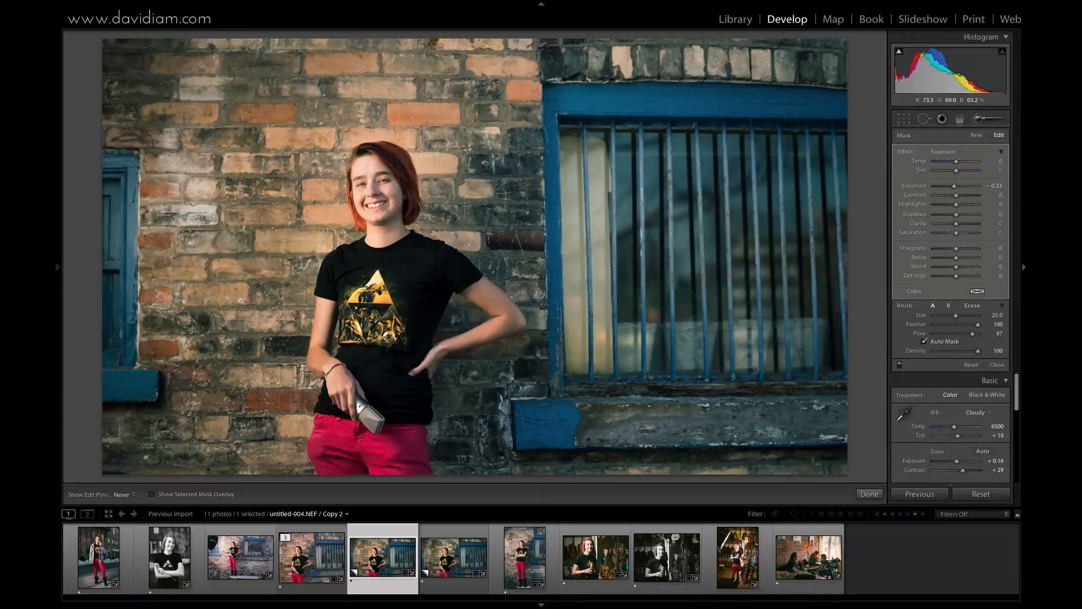
click(975, 119)
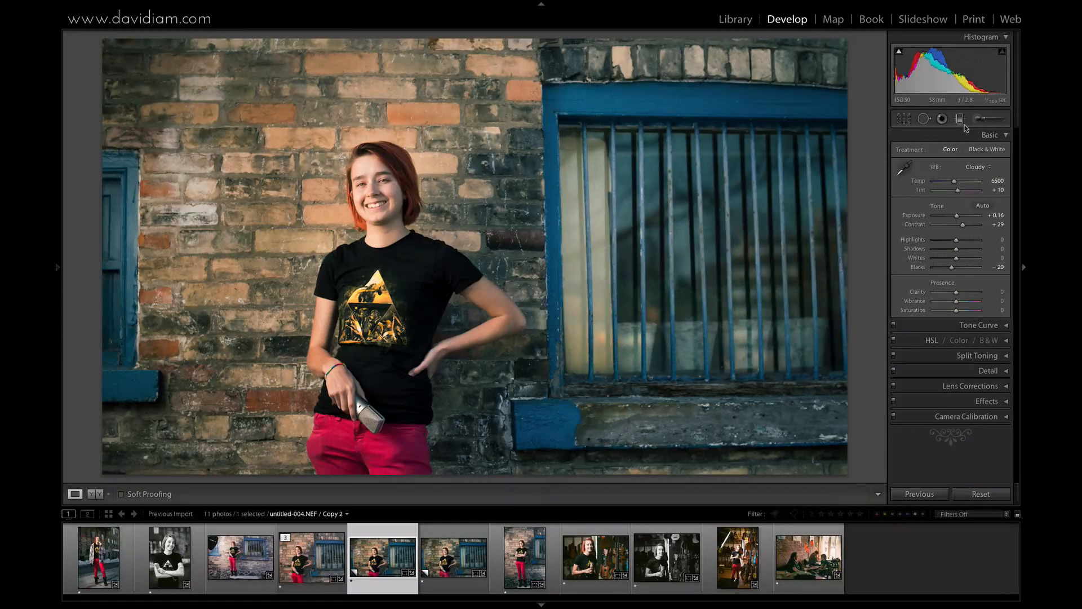